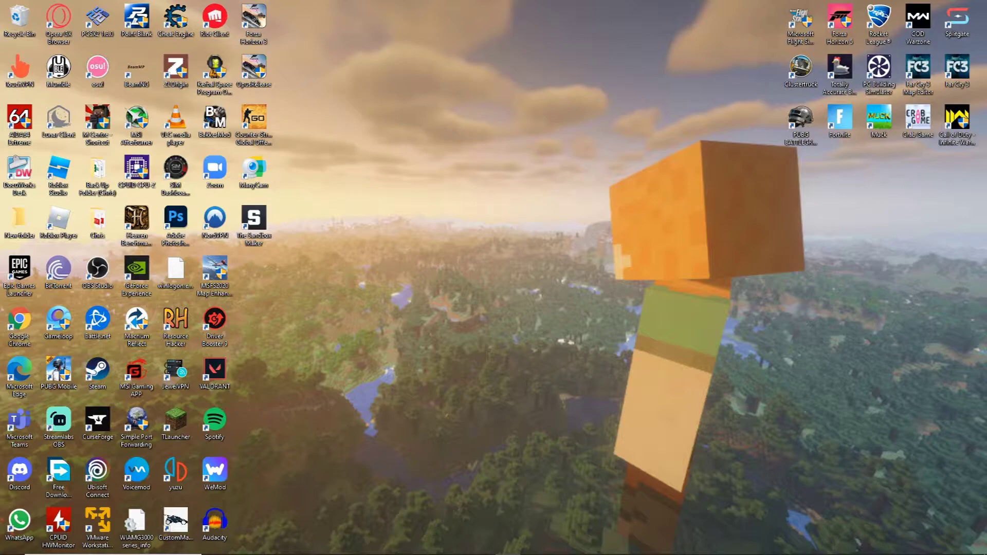
Step: Search openaudiomc in Opera GX and open the OpenAudioMc 6.6.2 page on SpigotMC
{"action": "mouse_move", "coordinate": [471, 553]}
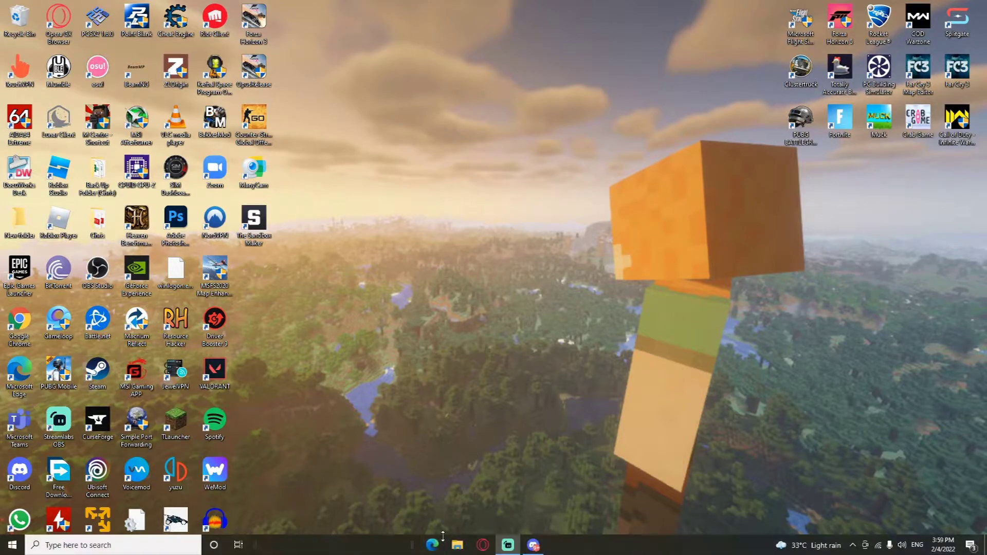
{"action": "left_click", "coordinate": [482, 549]}
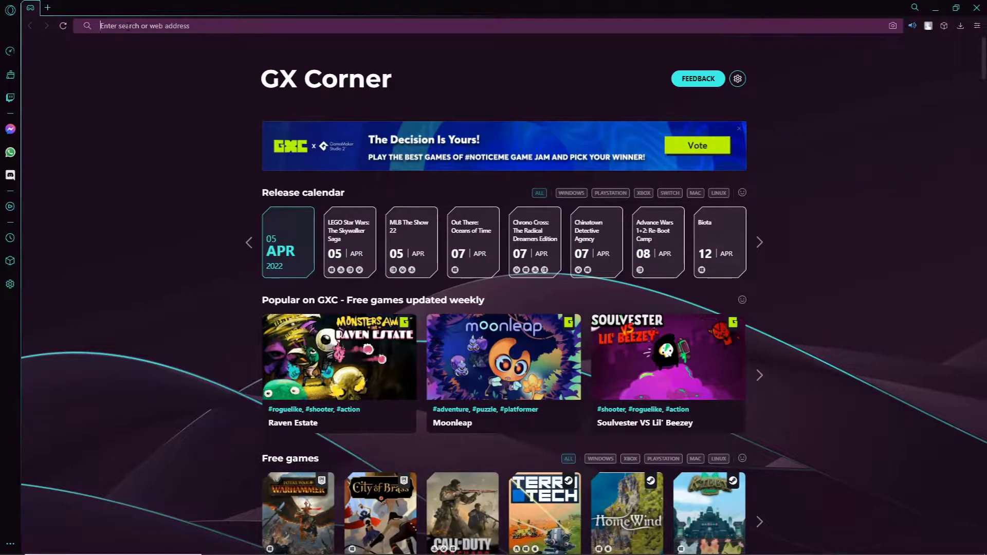
{"action": "type", "text": "openaudiomc"}
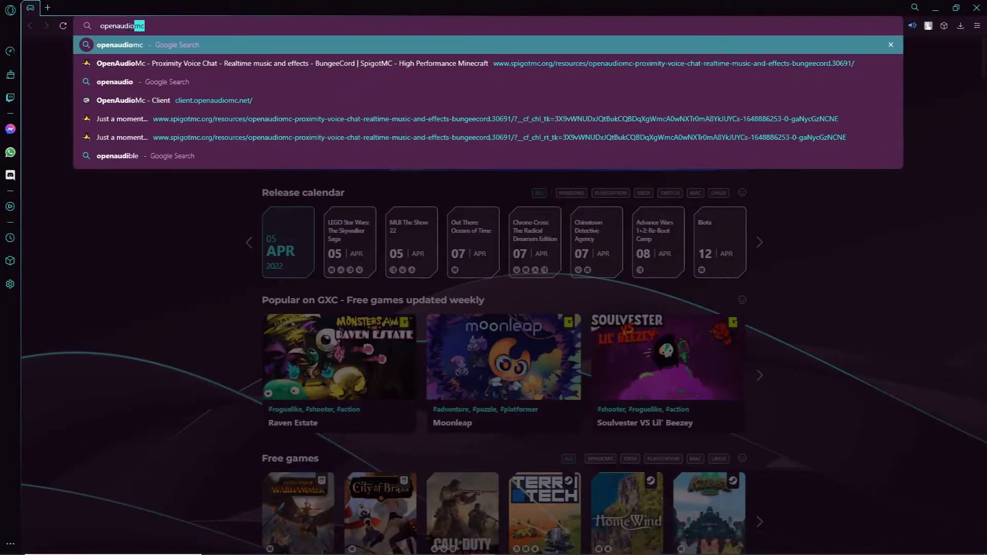
{"action": "key", "text": "Return"}
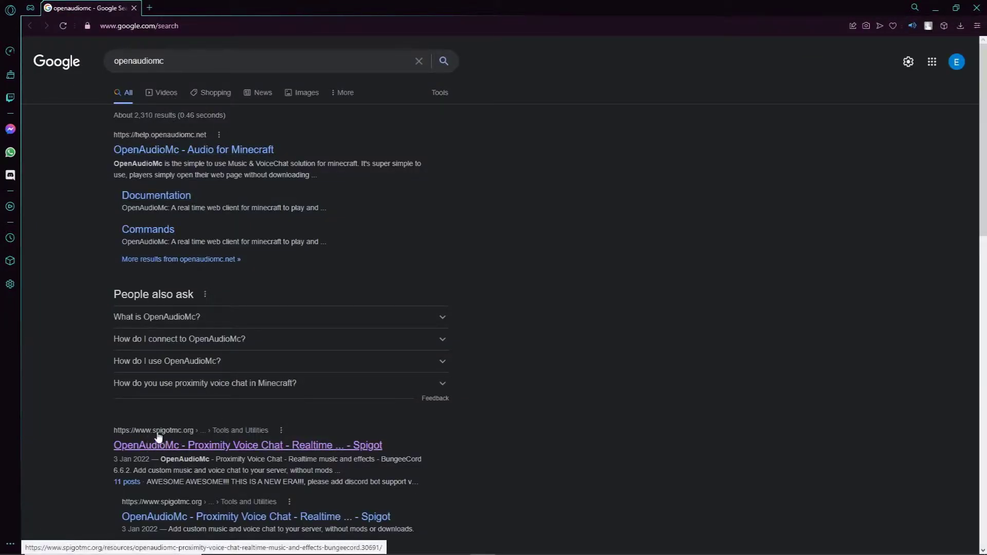
{"action": "left_click", "coordinate": [187, 446]}
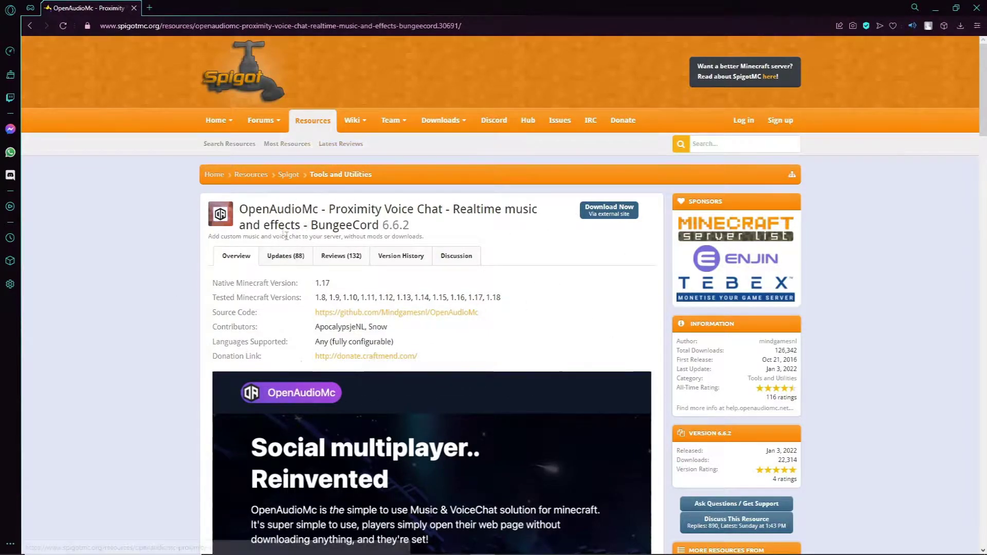
Step: Download the plugin and save it as OpenAudioMc-6.6.2 in the Downloads folder
{"action": "left_click_drag", "start_coordinate": [239, 209], "coordinate": [540, 217]}
{"action": "left_click", "coordinate": [588, 227]}
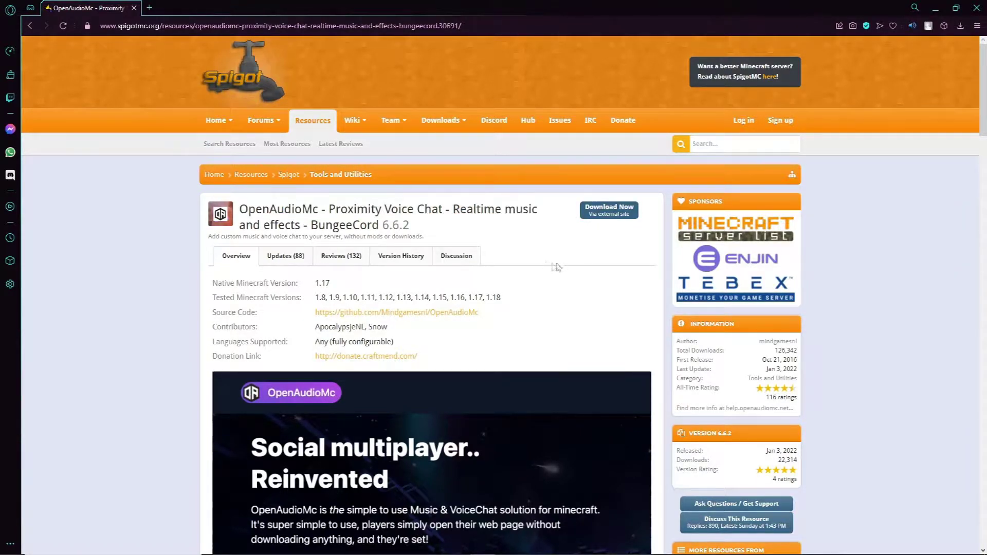
{"action": "left_click", "coordinate": [608, 213]}
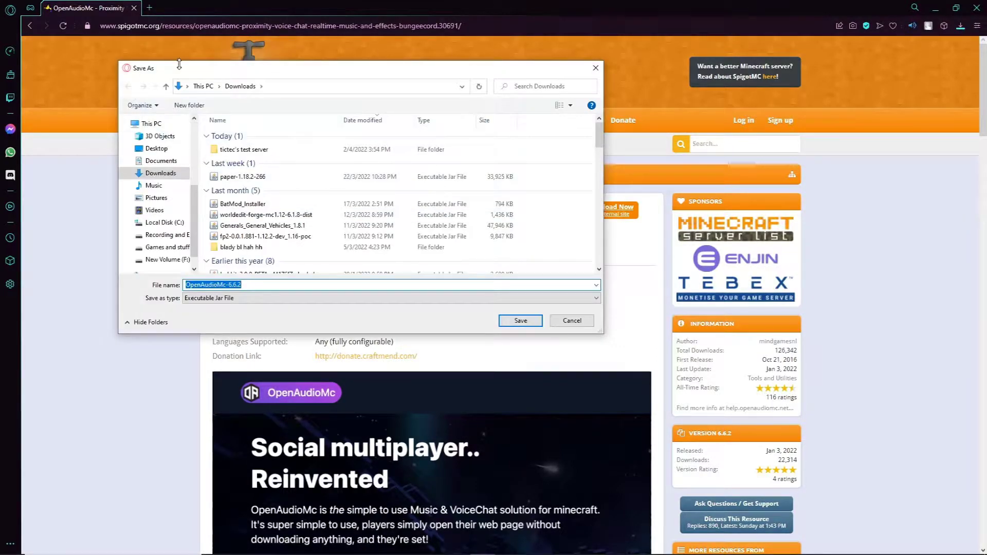
{"action": "left_click_drag", "start_coordinate": [251, 71], "coordinate": [286, 66]}
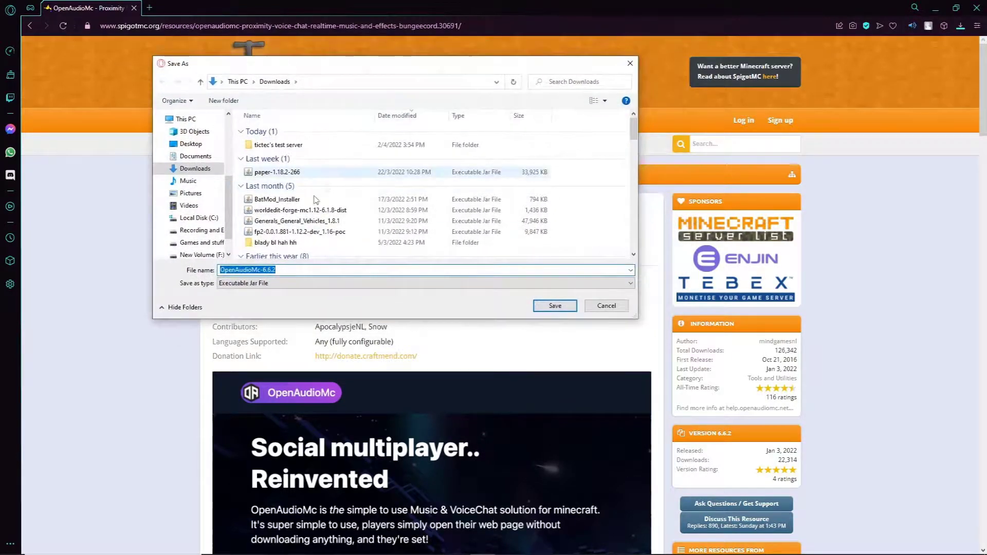
{"action": "left_click", "coordinate": [550, 306]}
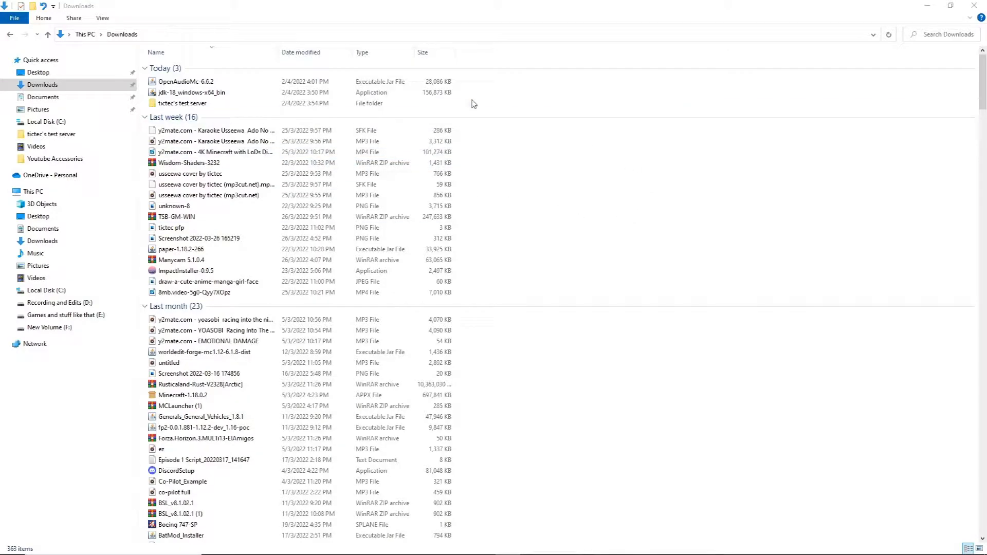
Step: Copy the downloaded OpenAudioMc-6.6.2 jar from Downloads
{"action": "left_click", "coordinate": [446, 82]}
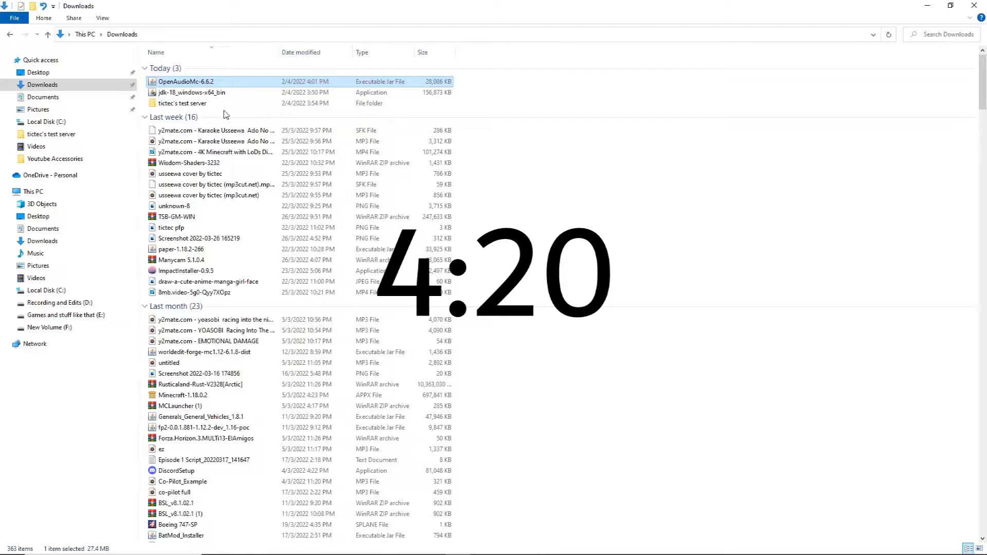
{"action": "mouse_move", "coordinate": [227, 106]}
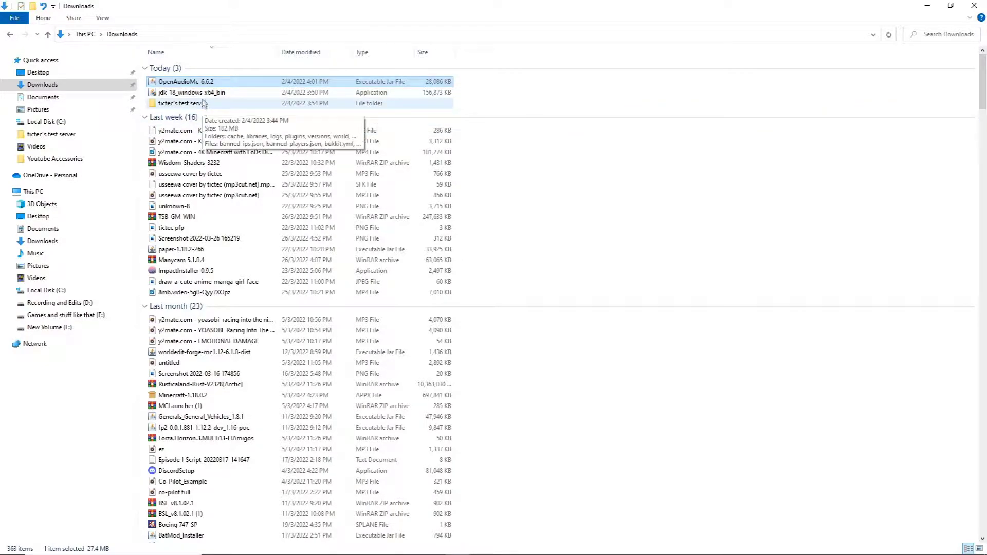
{"action": "right_click", "coordinate": [215, 80]}
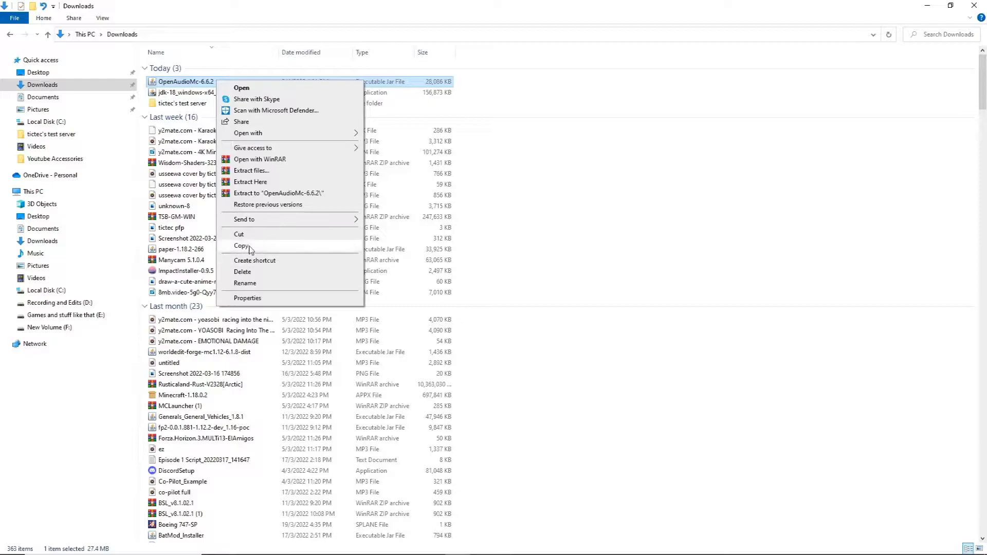
{"action": "left_click", "coordinate": [241, 246]}
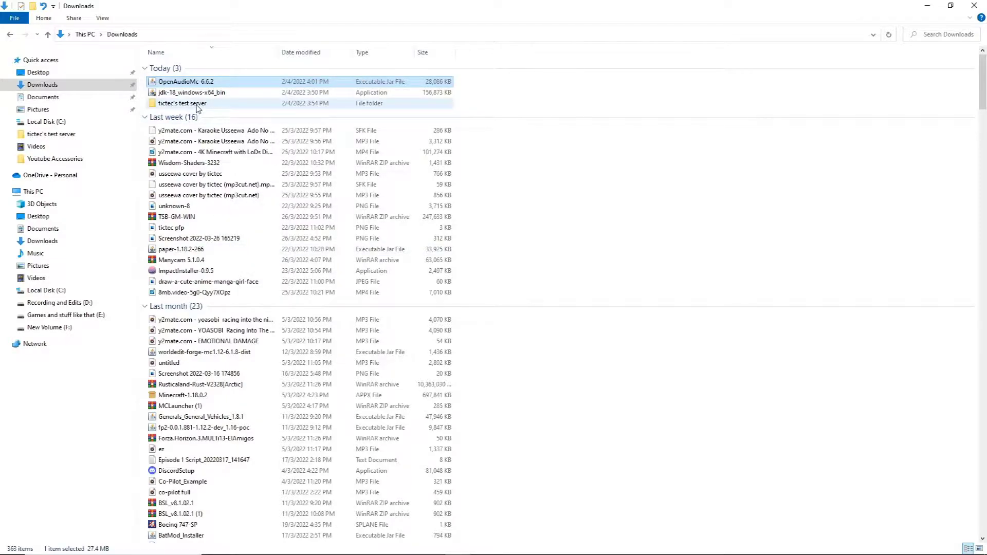
Step: Paste the jar into the test server's plugins folder and return to the server's root folder
{"action": "left_click", "coordinate": [198, 105]}
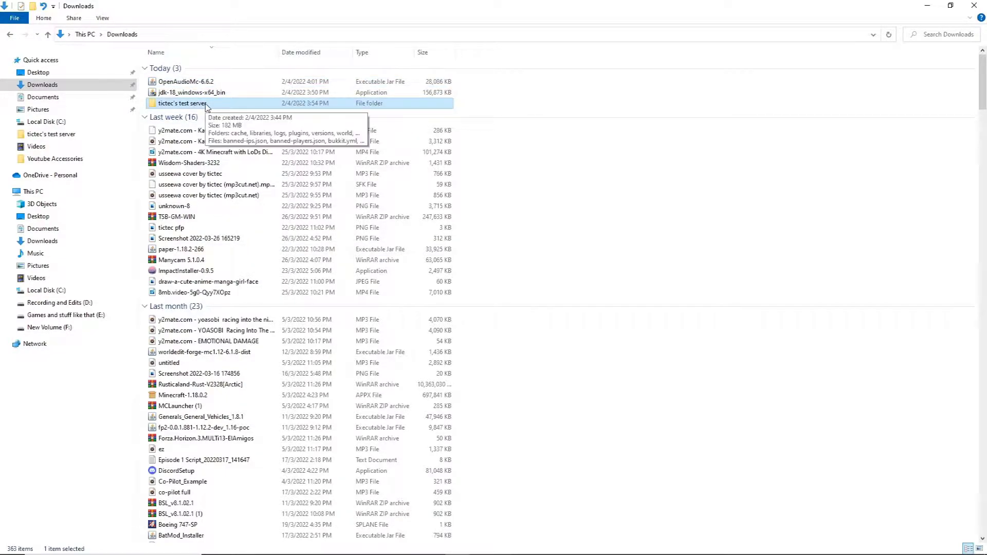
{"action": "double_click", "coordinate": [205, 105]}
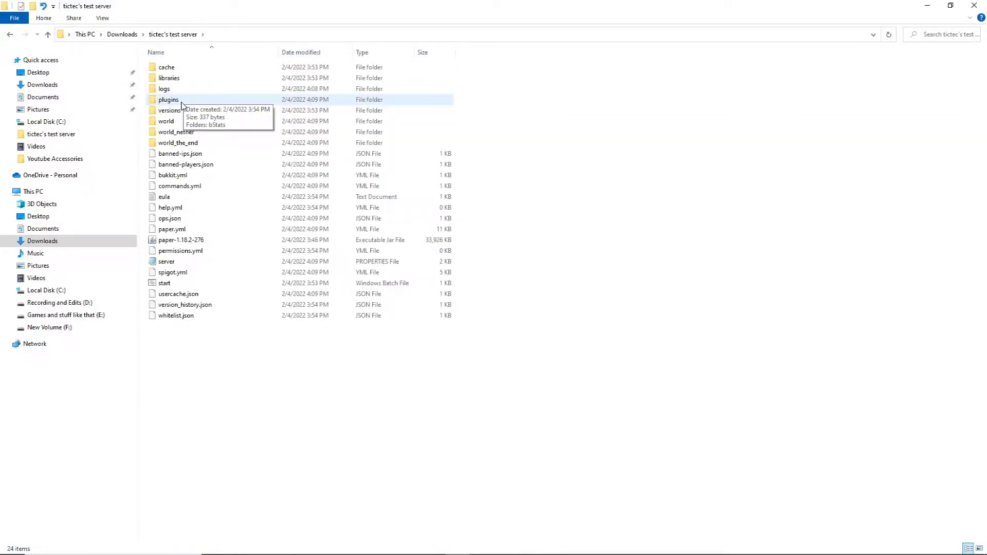
{"action": "double_click", "coordinate": [182, 103]}
{"action": "key", "text": "ctrl+v"}
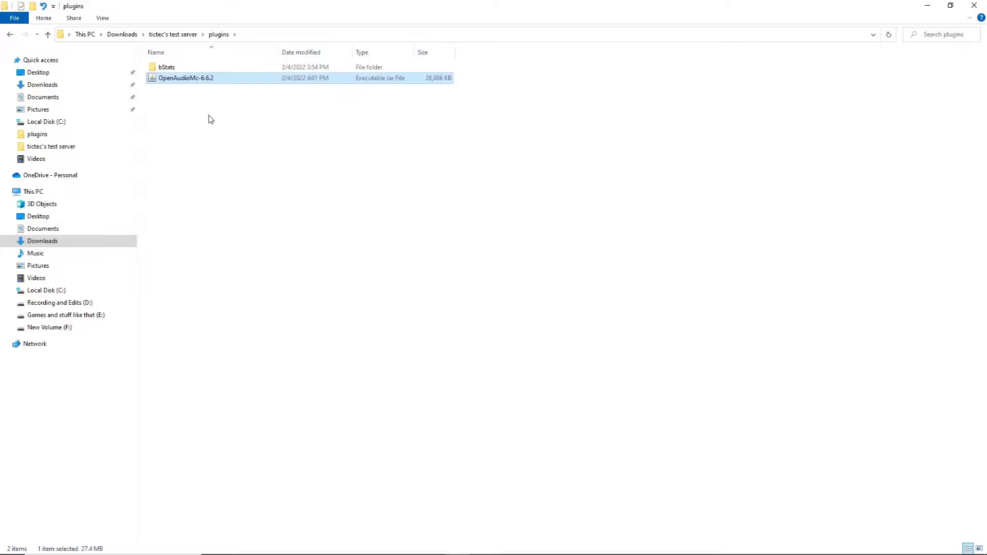
{"action": "left_click", "coordinate": [176, 34]}
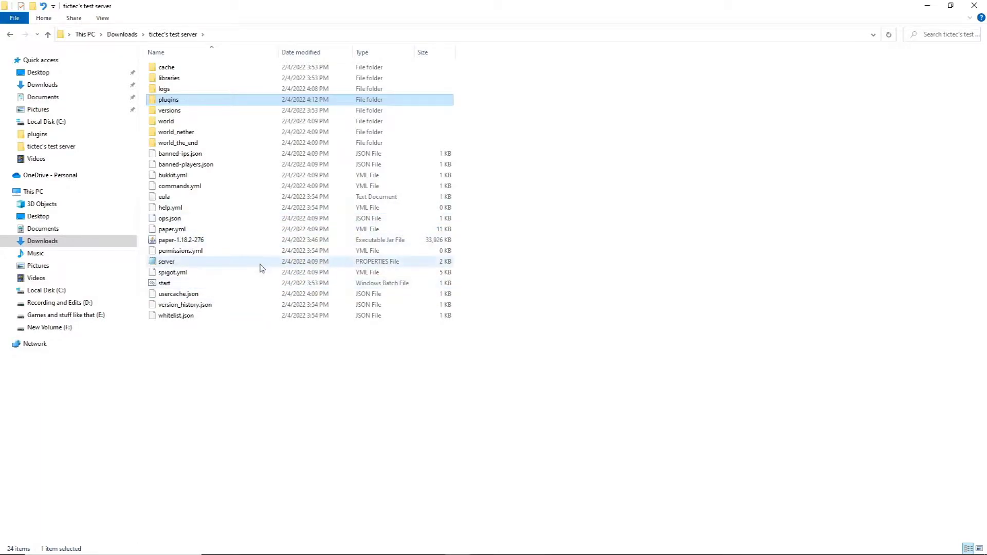
{"action": "left_click", "coordinate": [175, 240]}
Step: Launch the paper-1.18.2-276 server and check the console log for OpenAudioMc loading and Done
{"action": "double_click", "coordinate": [185, 101]}
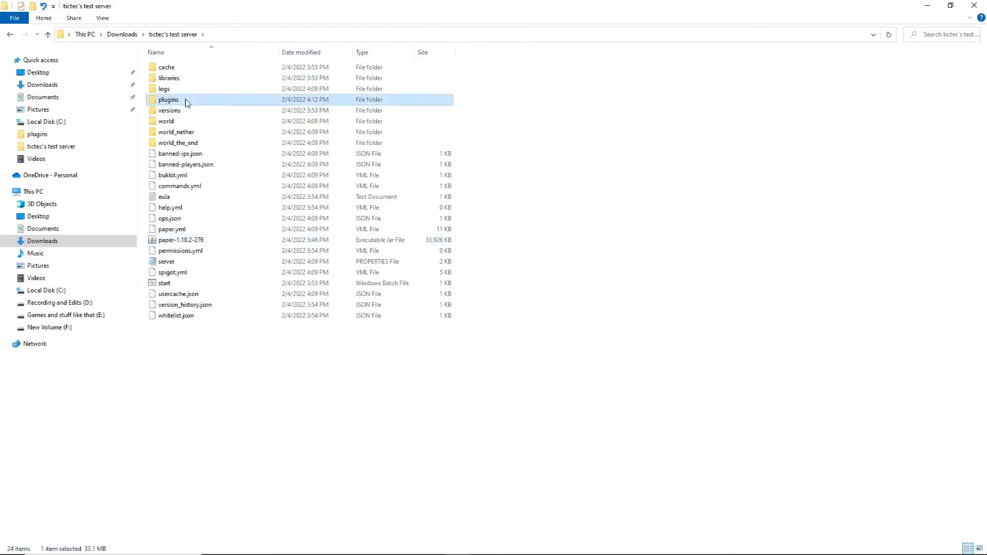
{"action": "left_click", "coordinate": [185, 35]}
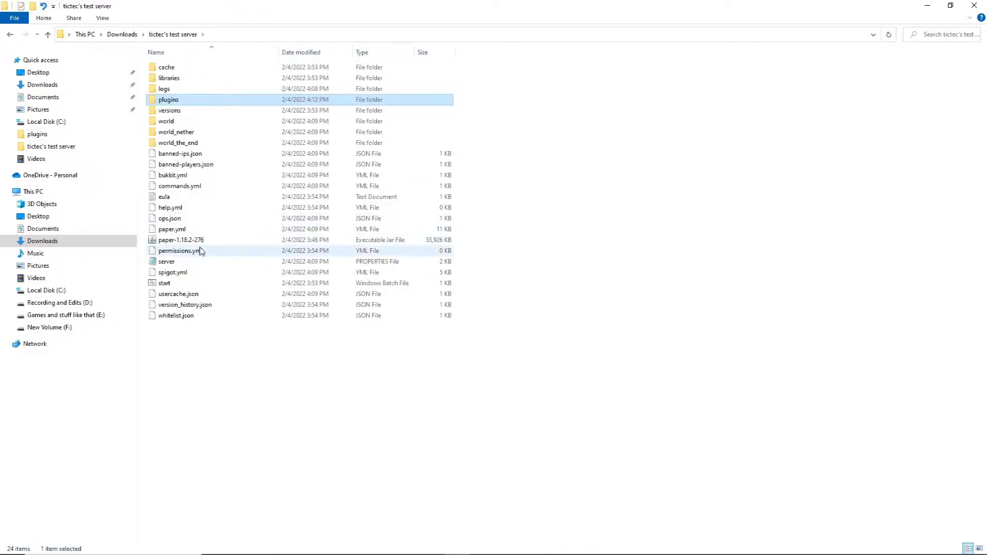
{"action": "left_click", "coordinate": [181, 241]}
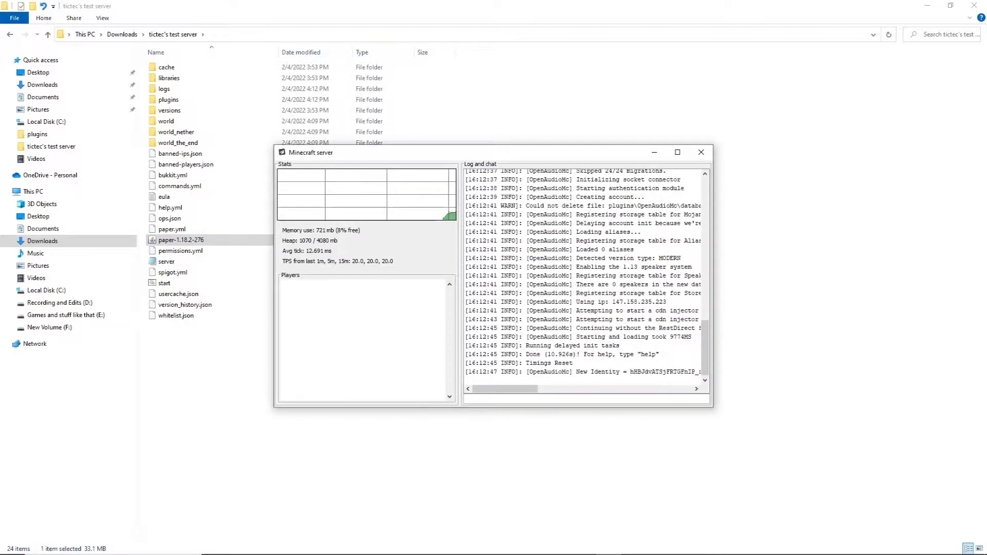
{"action": "left_click_drag", "start_coordinate": [382, 155], "coordinate": [262, 123]}
{"action": "left_click_drag", "start_coordinate": [589, 257], "coordinate": [882, 257]}
{"action": "scroll", "coordinate": [427, 288], "scroll_direction": "up", "scroll_amount": 15}
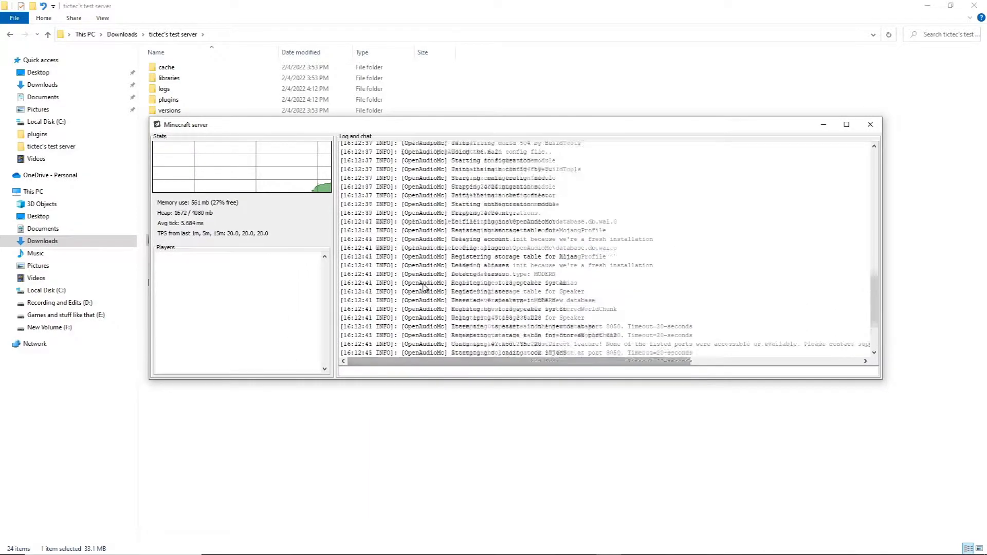
{"action": "scroll", "coordinate": [423, 287], "scroll_direction": "up", "scroll_amount": 5}
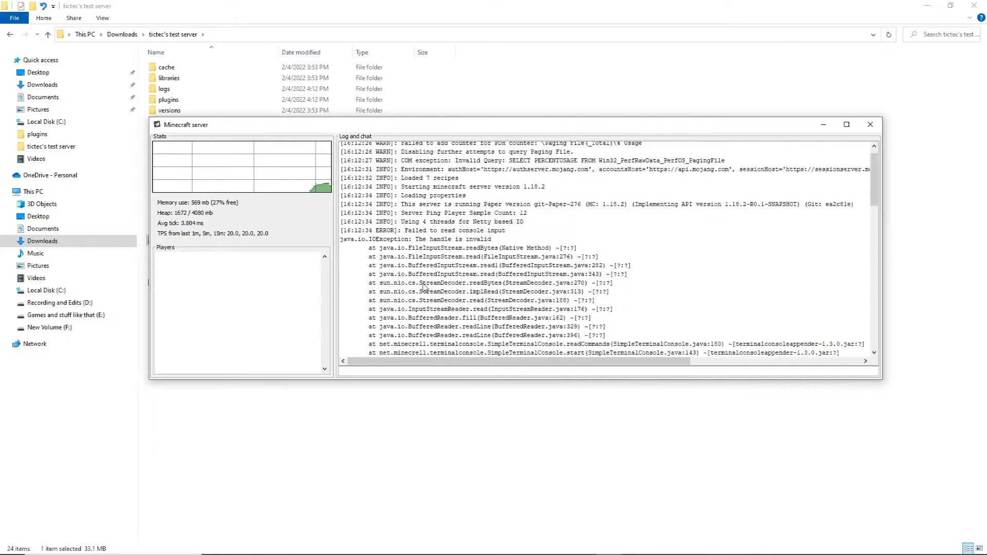
{"action": "scroll", "coordinate": [423, 287], "scroll_direction": "down", "scroll_amount": 3}
{"action": "scroll", "coordinate": [424, 287], "scroll_direction": "down", "scroll_amount": 15}
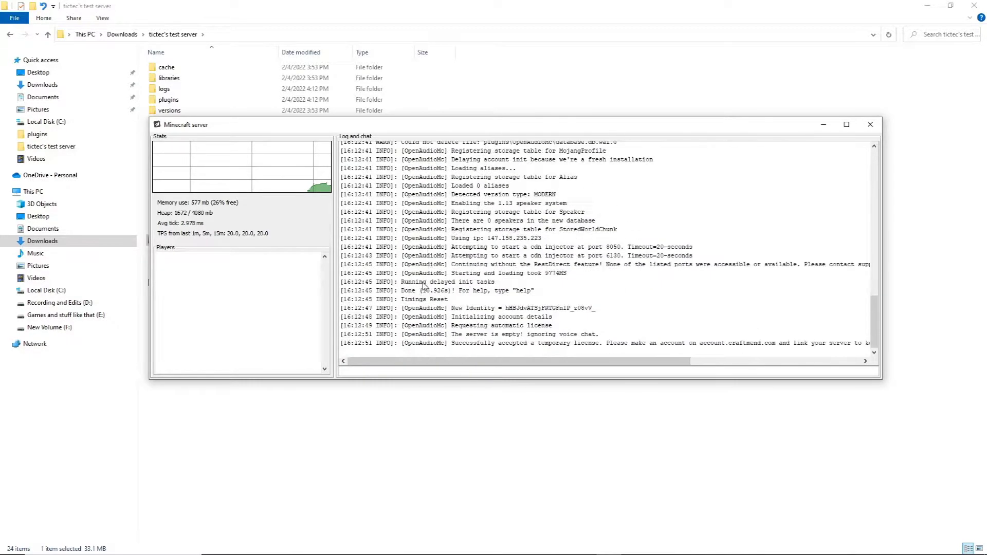
{"action": "scroll", "coordinate": [569, 264], "scroll_direction": "up", "scroll_amount": 2}
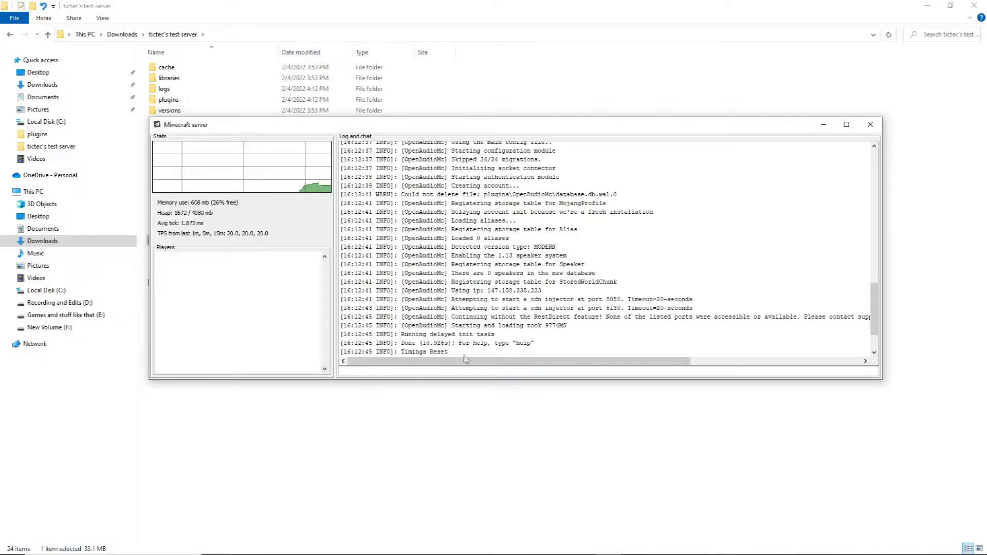
Step: Confirm a new OpenAudioMc folder exists in the server's plugins folder
{"action": "double_click", "coordinate": [206, 100]}
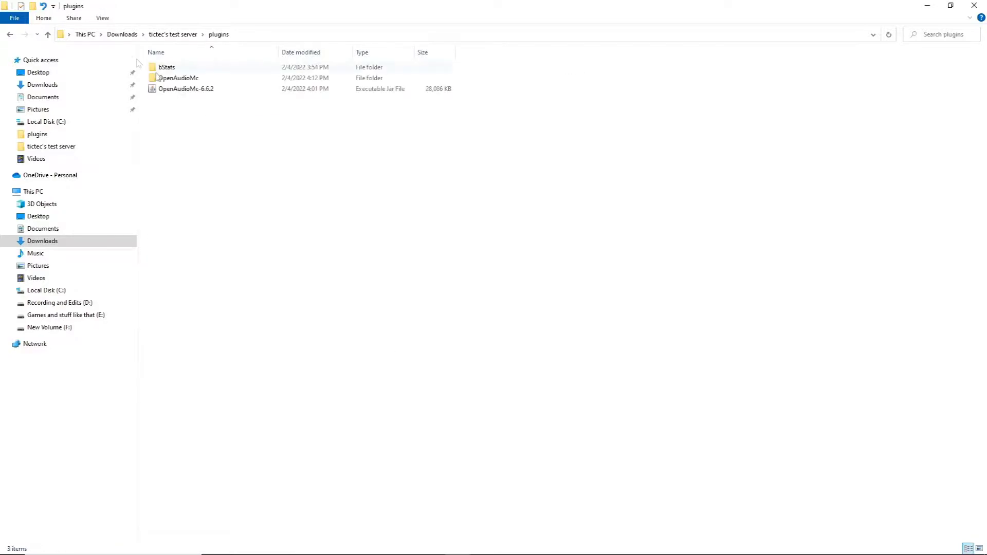
{"action": "left_click", "coordinate": [188, 79]}
{"action": "left_click", "coordinate": [183, 38]}
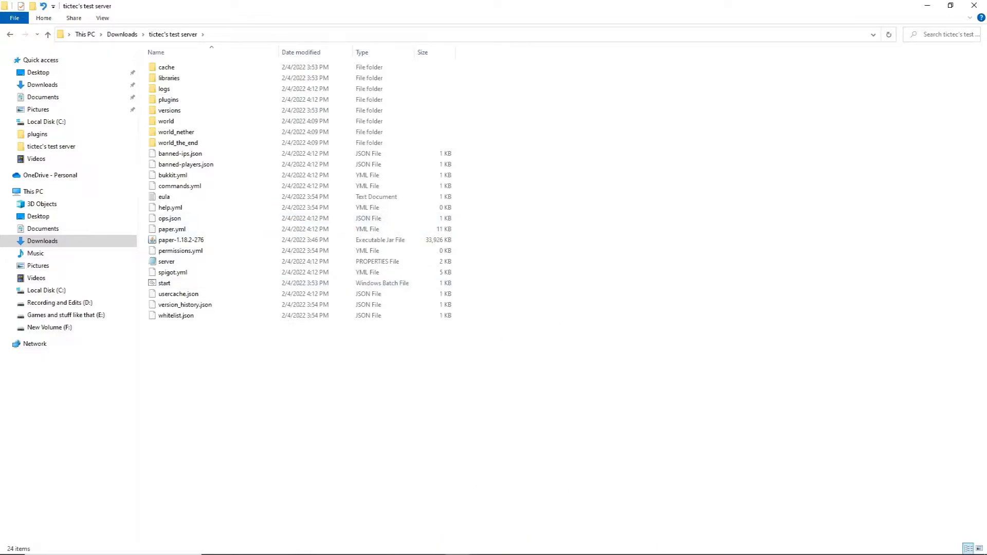
{"action": "left_click", "coordinate": [595, 545]}
{"action": "left_click", "coordinate": [562, 439]}
Step: In Lunar Client, refresh the server list and join Subscribe to TicTec :D
{"action": "mouse_move", "coordinate": [557, 550]}
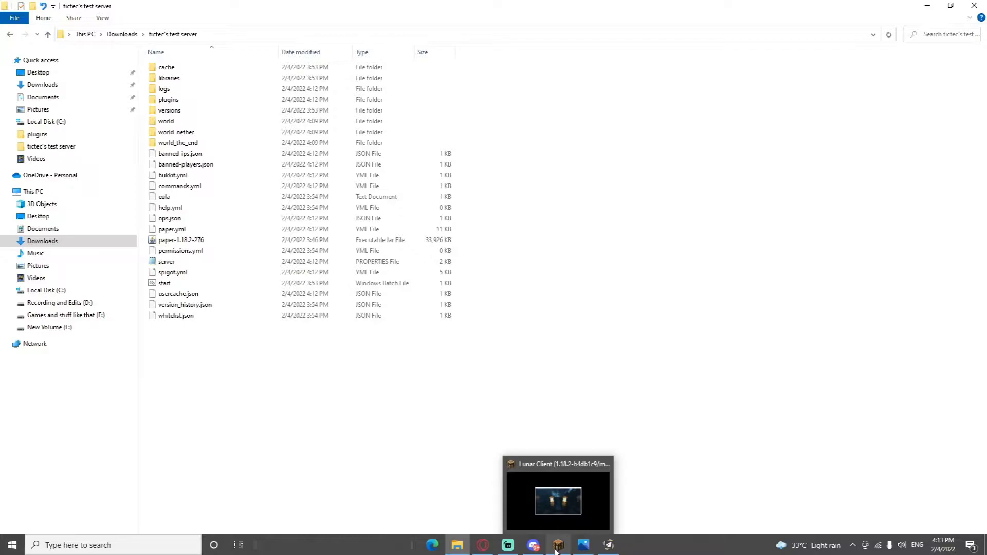
{"action": "left_click", "coordinate": [555, 549]}
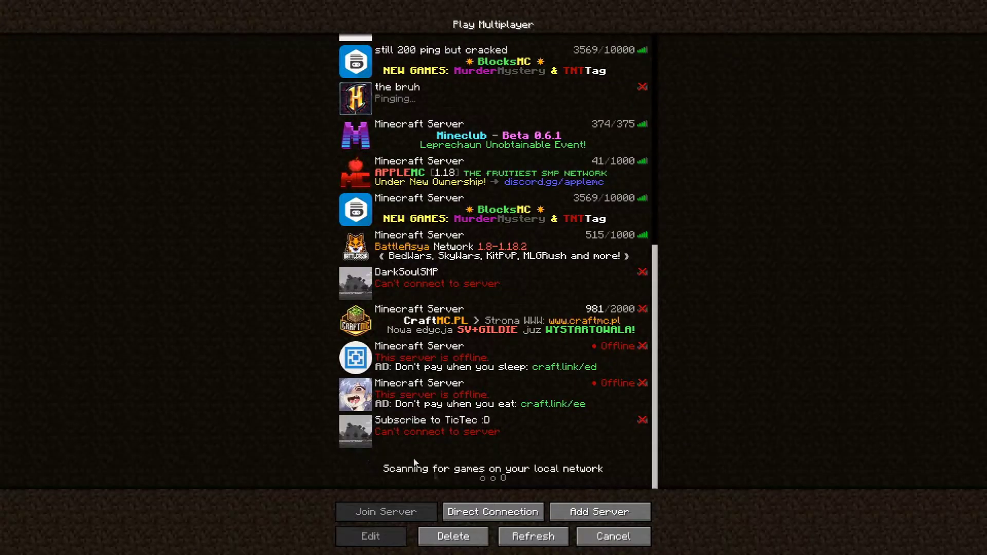
{"action": "left_click", "coordinate": [533, 537]}
{"action": "scroll", "coordinate": [425, 322], "scroll_direction": "down", "scroll_amount": 20}
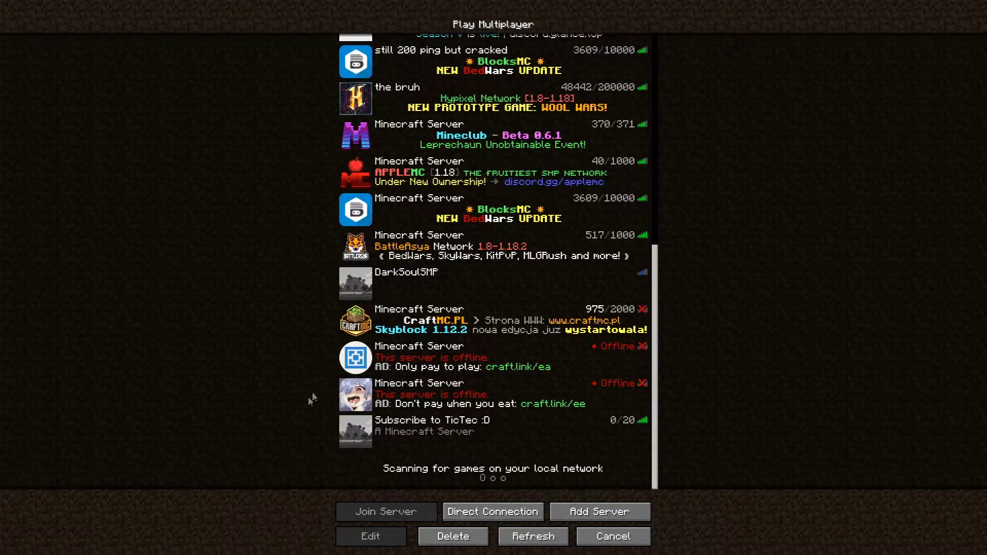
{"action": "mouse_move", "coordinate": [346, 439]}
{"action": "left_click", "coordinate": [430, 438]}
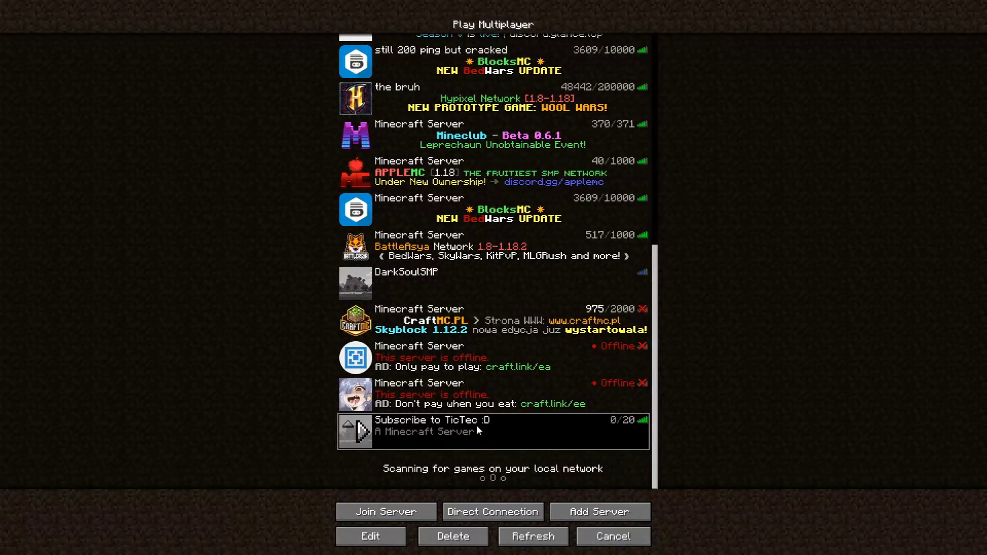
{"action": "left_click", "coordinate": [369, 430]}
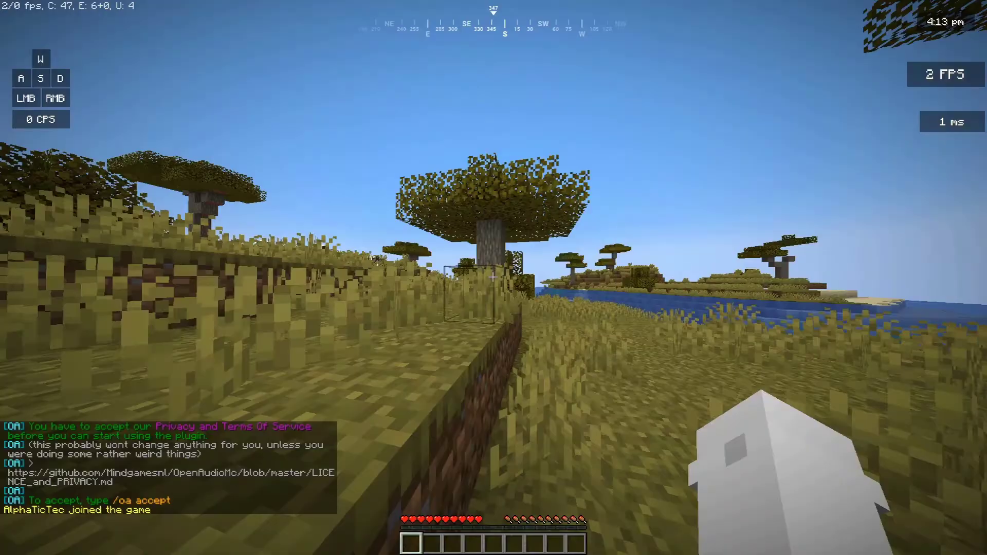
Step: Walk around the savanna and swing the hand at the grass
{"action": "key", "text": "w"}
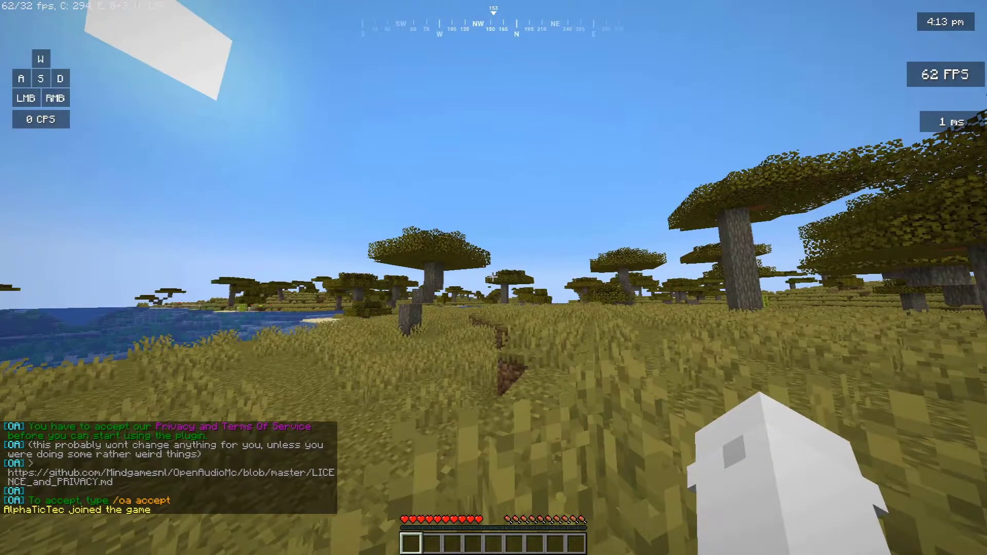
{"action": "key", "text": "w"}
{"action": "left_click", "coordinate": [493, 278]}
{"action": "left_click", "coordinate": [493, 277]}
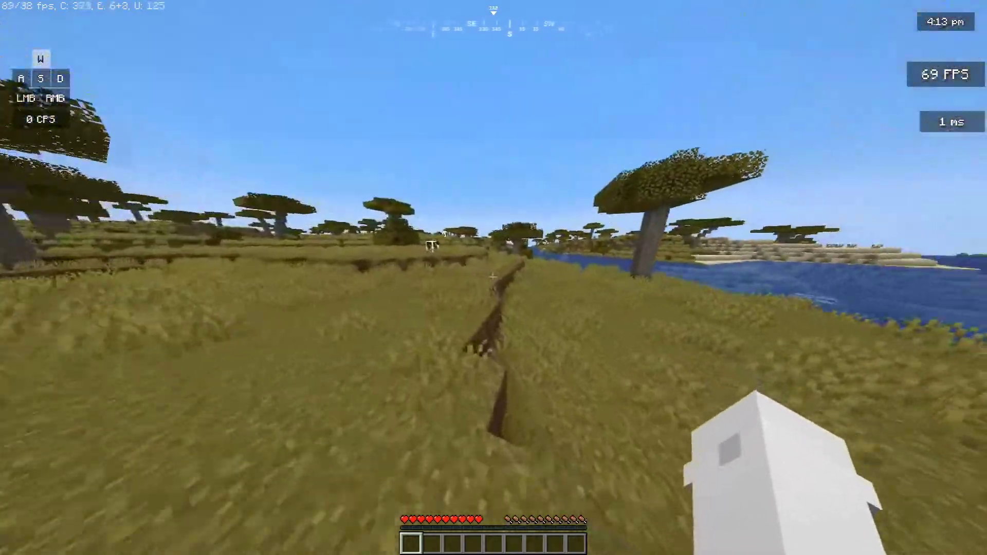
{"action": "key", "text": "a"}
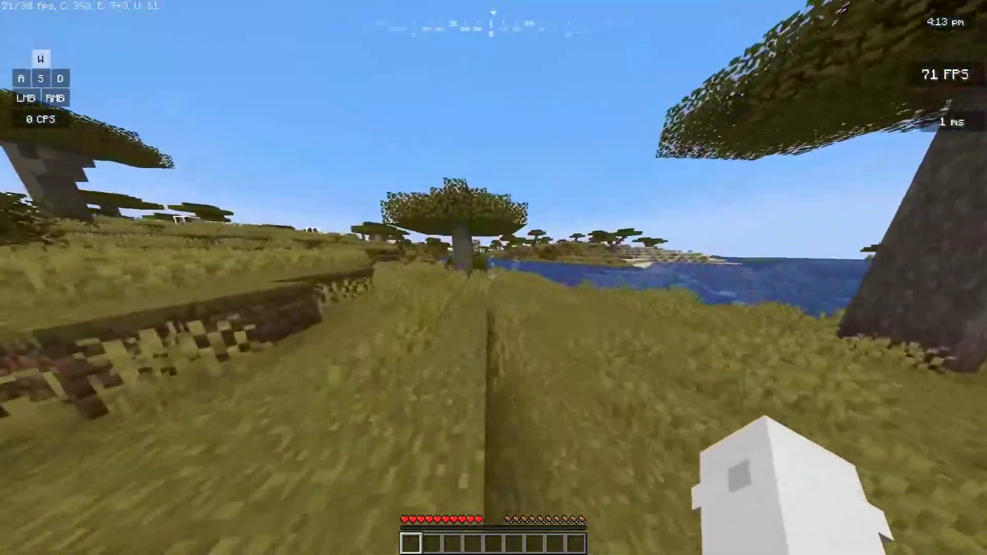
{"action": "key", "text": "w"}
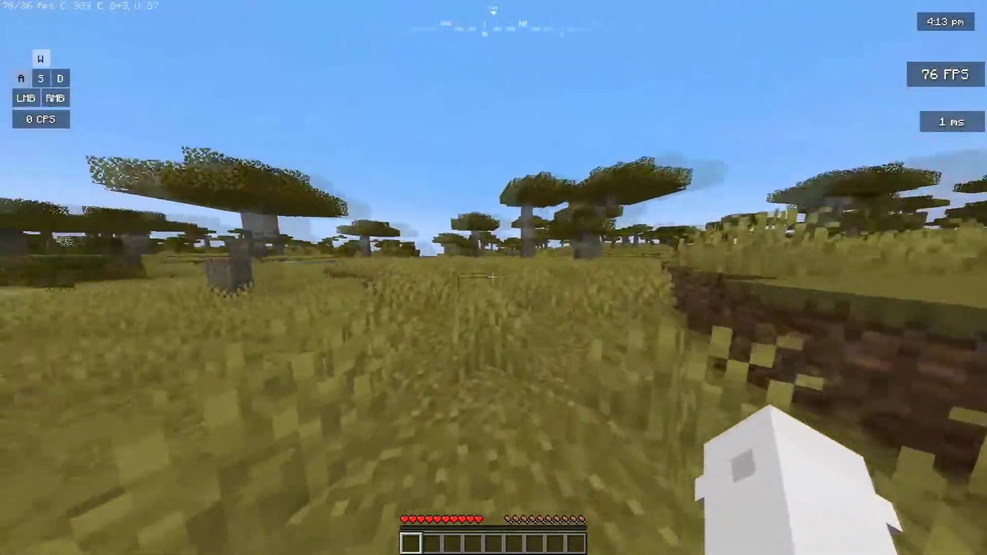
{"action": "left_click", "coordinate": [493, 277]}
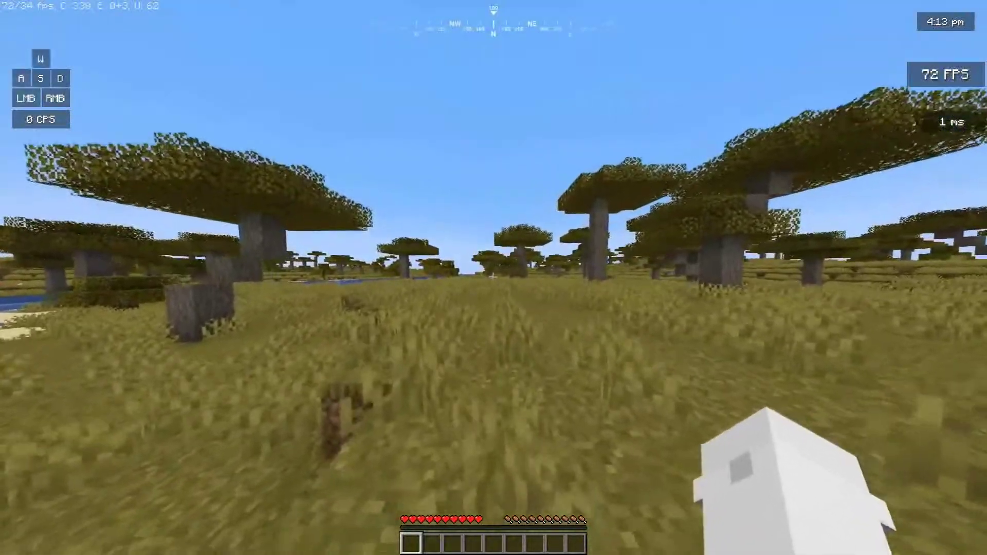
{"action": "left_click", "coordinate": [493, 277]}
{"action": "left_click", "coordinate": [493, 278]}
{"action": "left_click", "coordinate": [493, 278]}
{"action": "left_click", "coordinate": [493, 277]}
{"action": "left_click", "coordinate": [494, 278]}
{"action": "left_click", "coordinate": [494, 277]}
{"action": "left_click", "coordinate": [493, 277]}
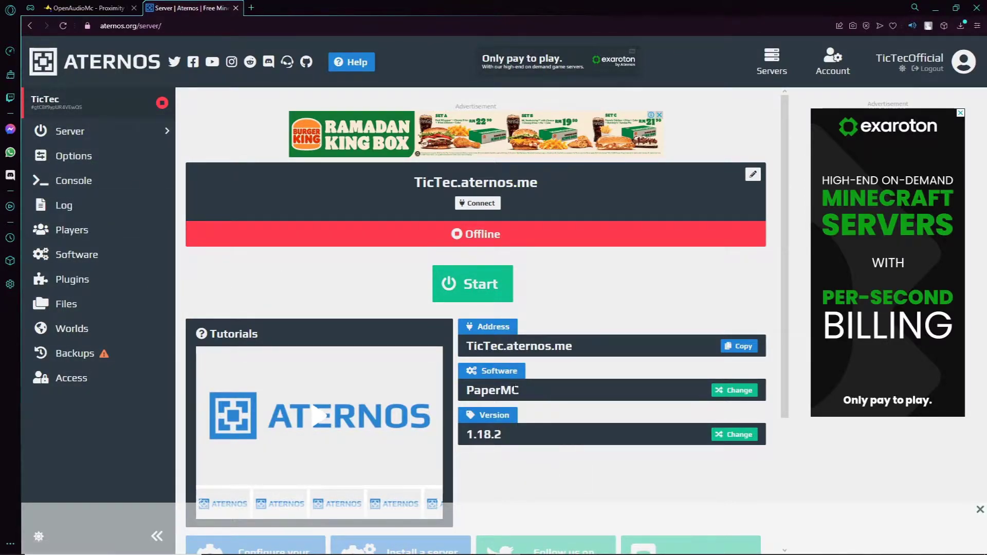
Step: Check the server's PaperMC 1.18.2 software and close the bottom ad banner
{"action": "left_click_drag", "start_coordinate": [527, 389], "coordinate": [465, 395]}
{"action": "left_click", "coordinate": [494, 390]}
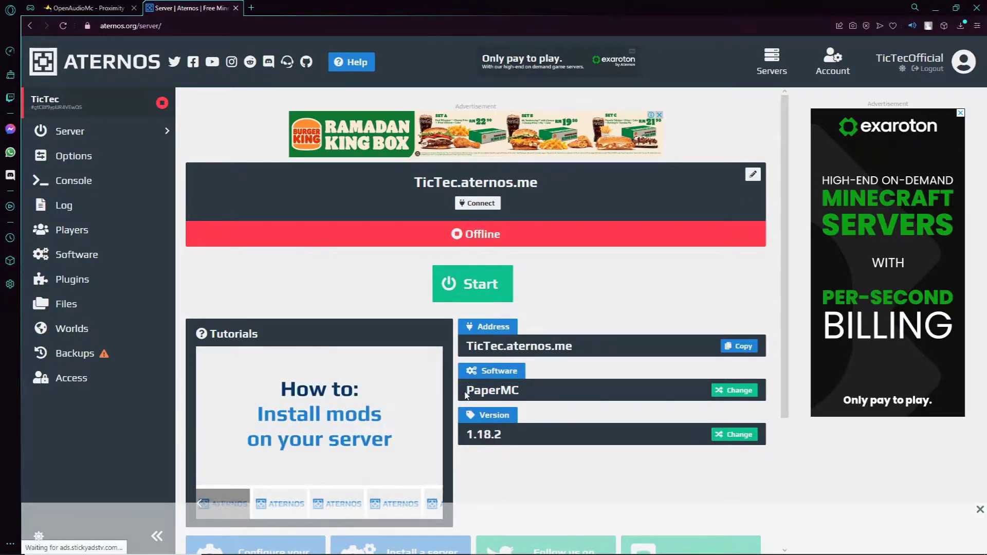
{"action": "left_click_drag", "start_coordinate": [530, 393], "coordinate": [466, 394]}
{"action": "left_click_drag", "start_coordinate": [525, 437], "coordinate": [465, 436]}
{"action": "left_click", "coordinate": [566, 322]}
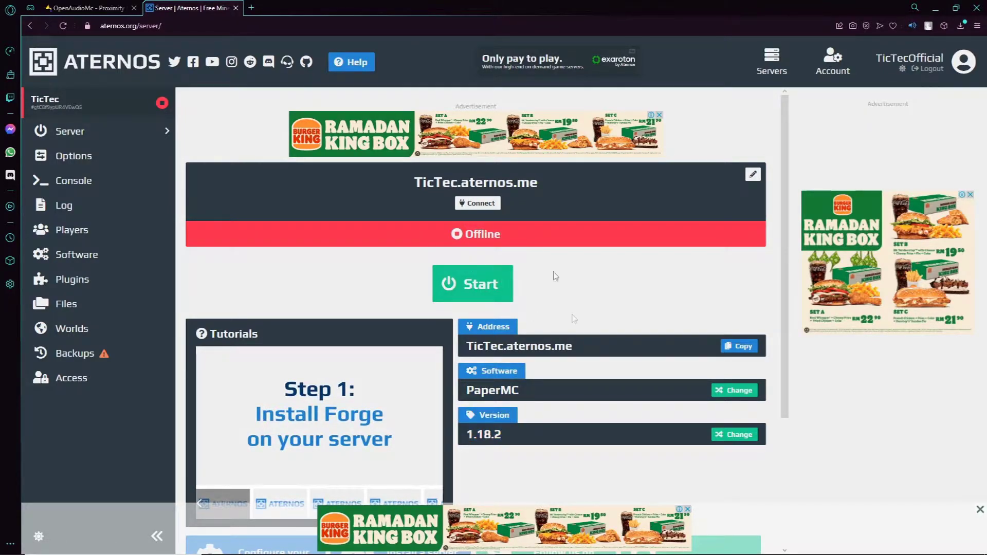
{"action": "left_click", "coordinate": [980, 511]}
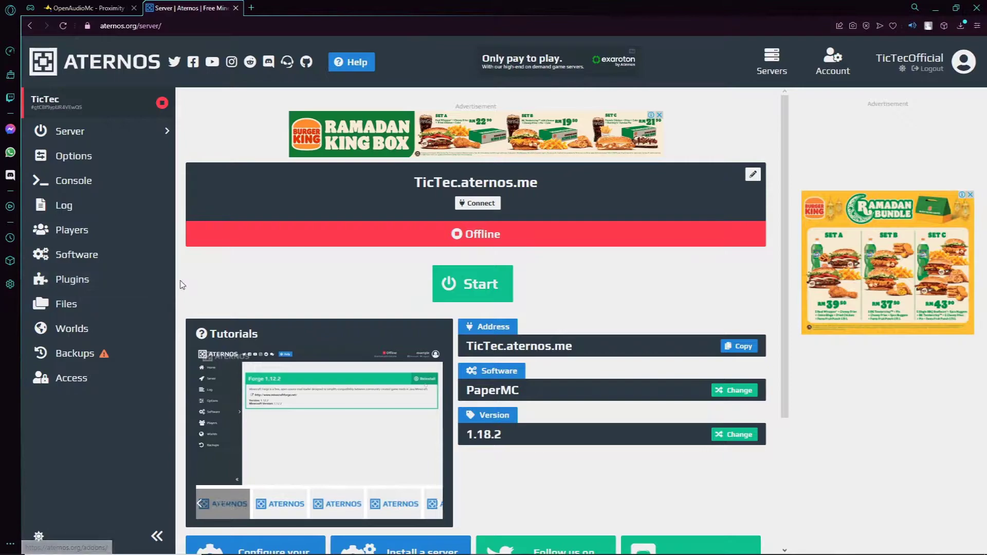
Step: Go to the server's Plugins section, dismissing the pop-up advertisement
{"action": "left_click", "coordinate": [72, 280]}
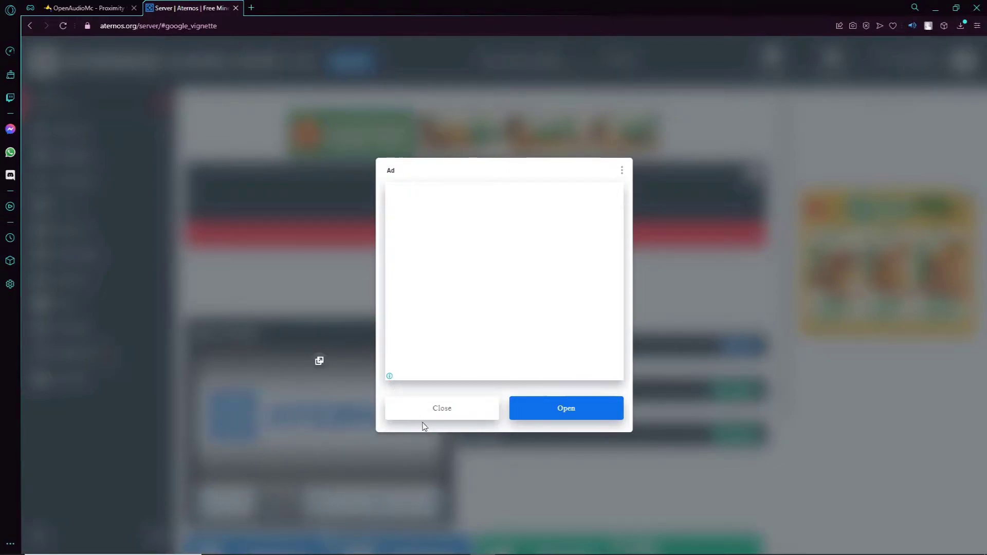
{"action": "double_click", "coordinate": [422, 419]}
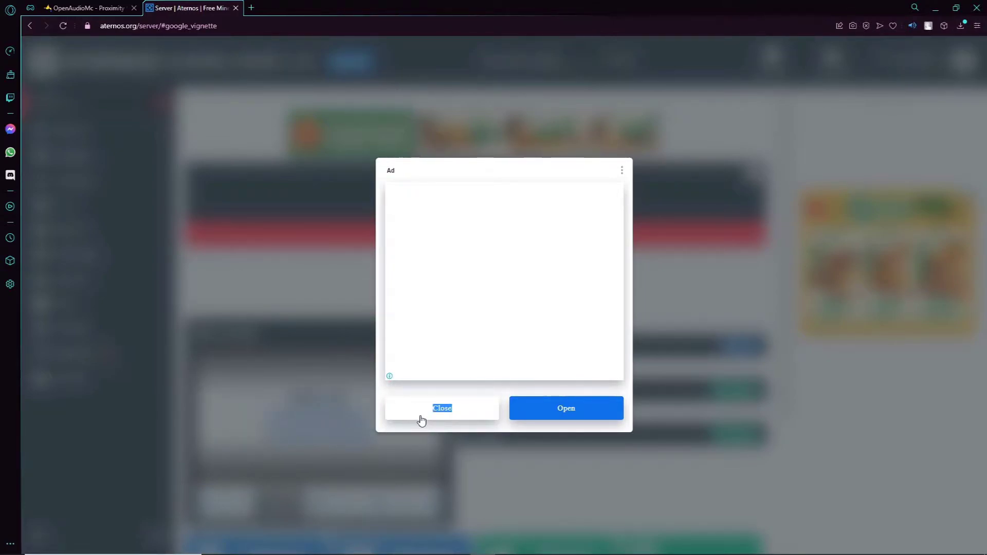
{"action": "left_click", "coordinate": [62, 26]}
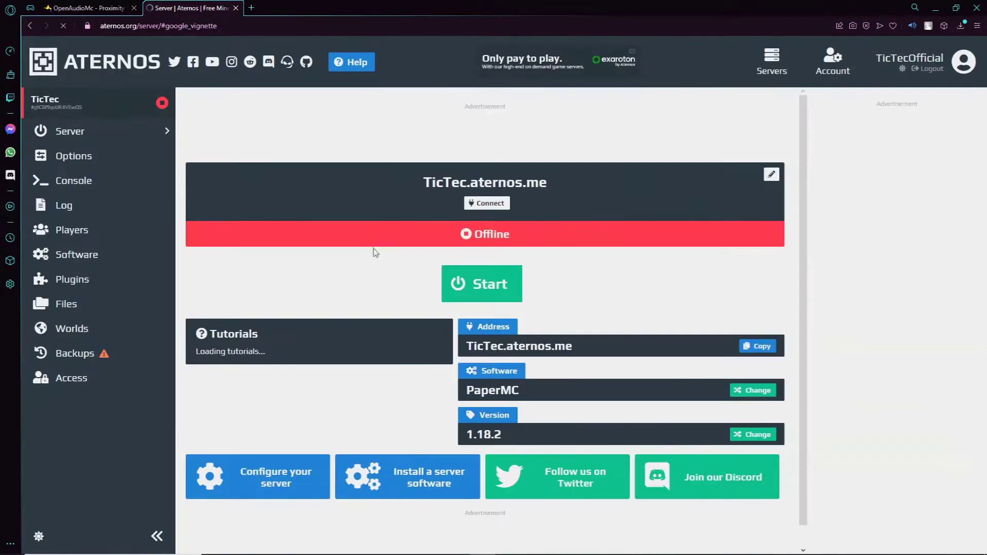
{"action": "left_click", "coordinate": [112, 286]}
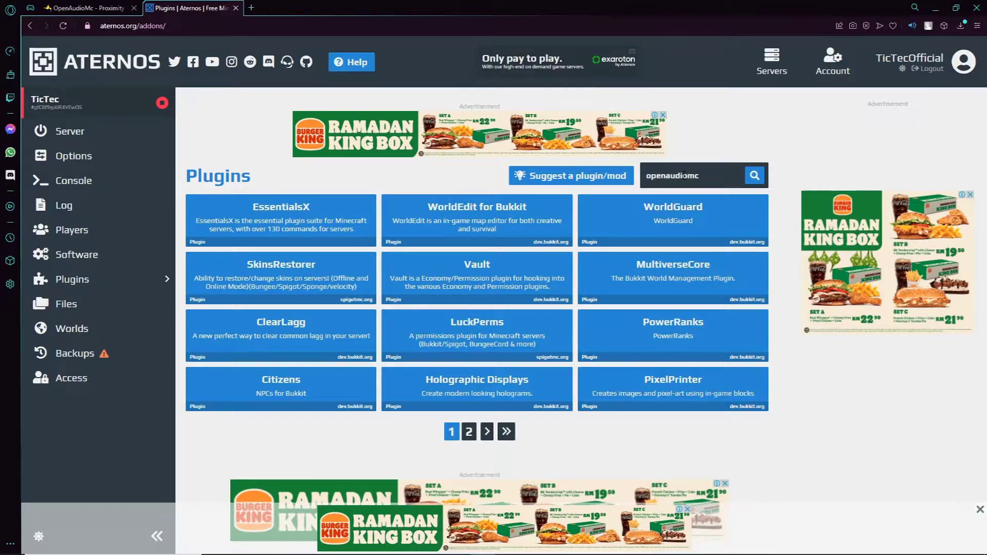
Step: Search openaudiomc in the Aternos plugins and install version 6.6.2
{"action": "left_click", "coordinate": [755, 175]}
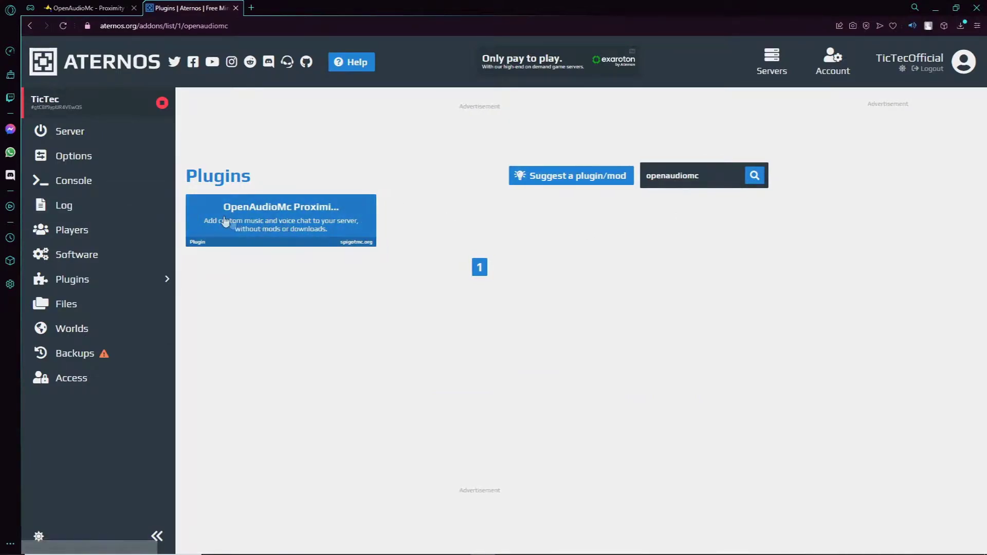
{"action": "left_click", "coordinate": [277, 234]}
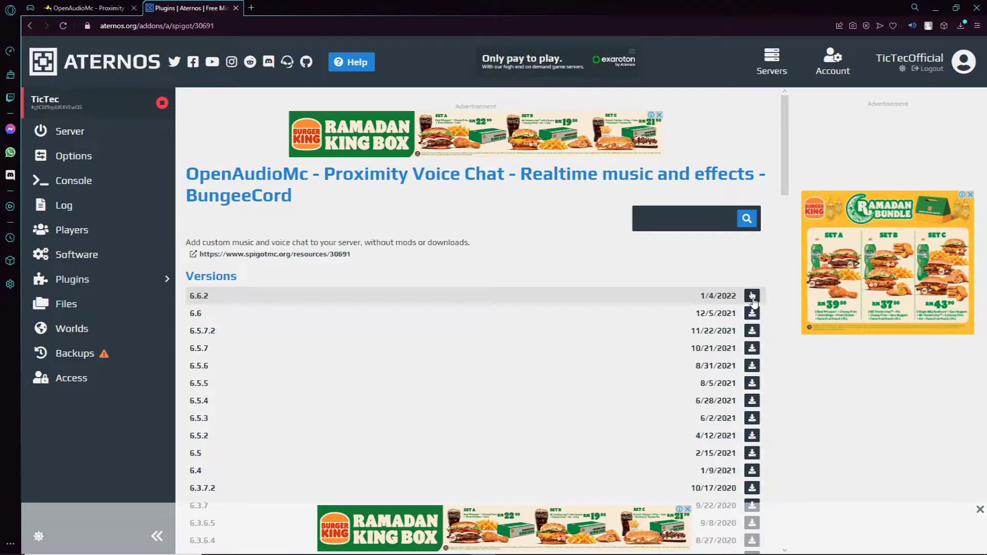
{"action": "left_click", "coordinate": [753, 297]}
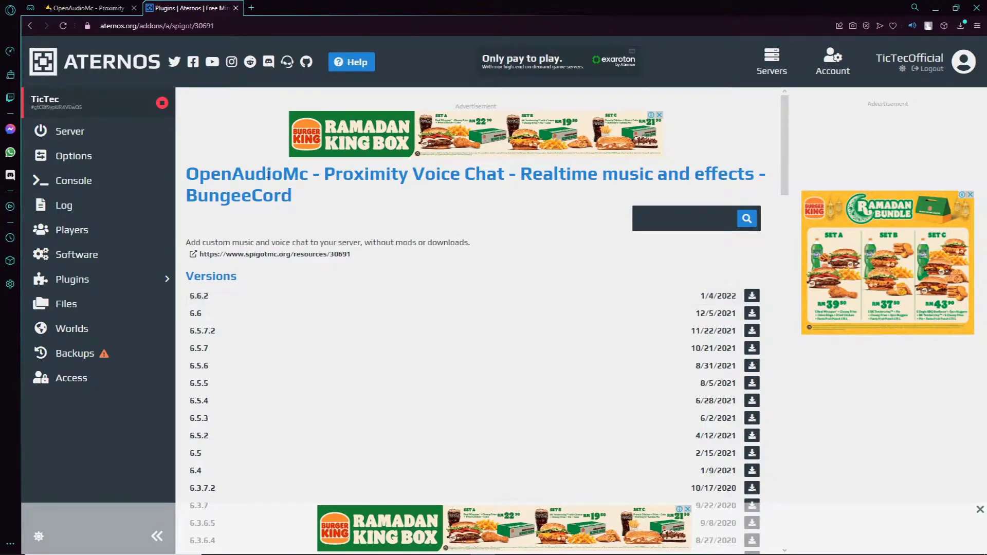
{"action": "left_click", "coordinate": [138, 131]}
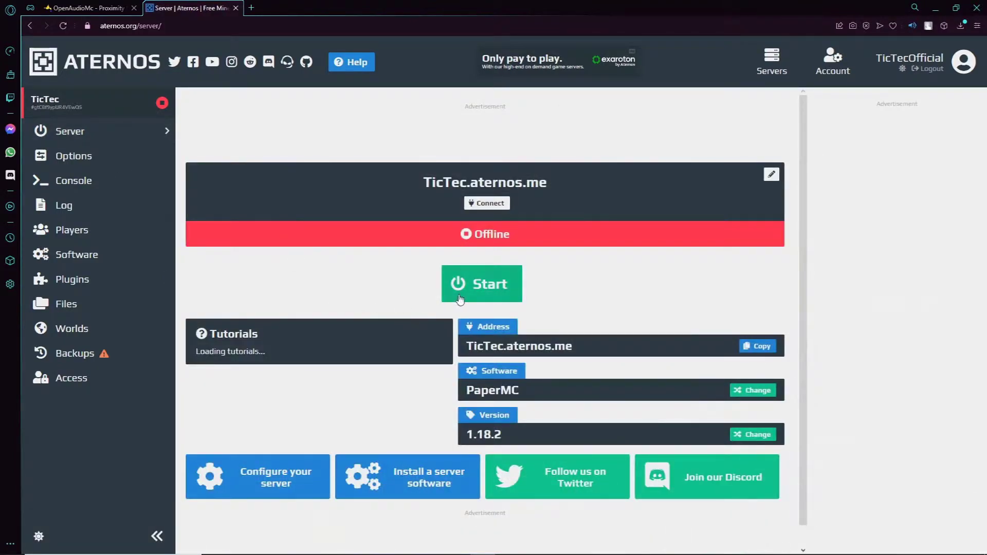
Step: Start the Aternos server, accepting the EULA and notification prompt, and open the console
{"action": "left_click", "coordinate": [461, 298]}
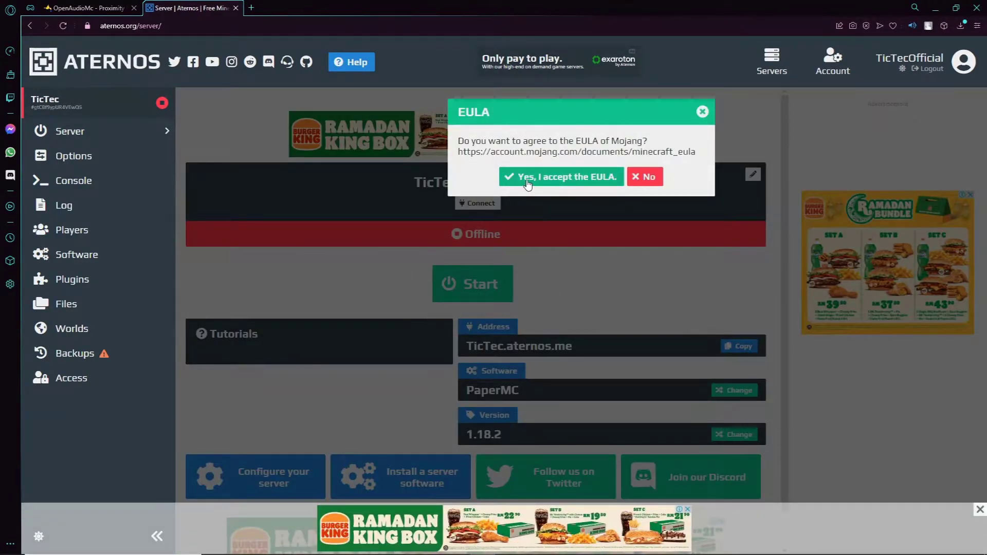
{"action": "left_click", "coordinate": [529, 184]}
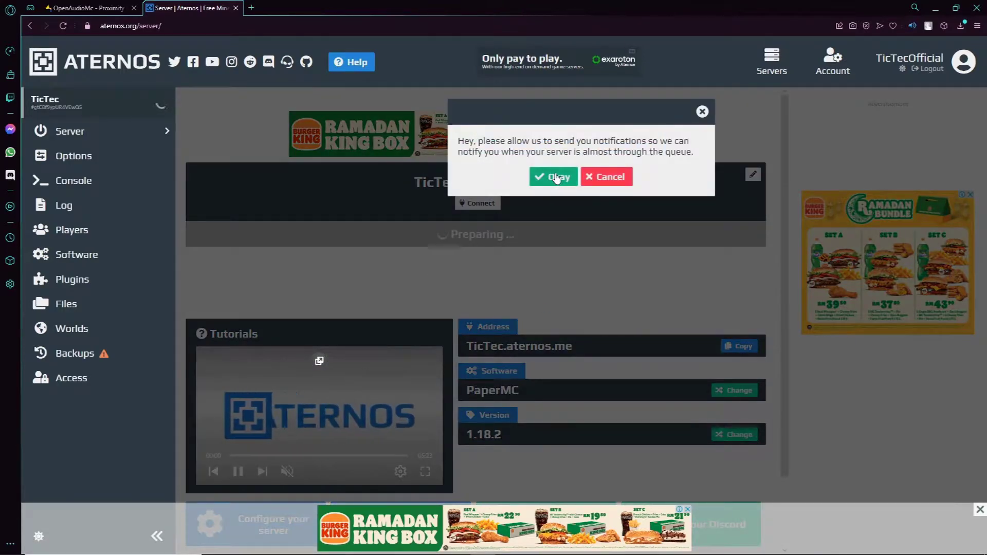
{"action": "left_click", "coordinate": [549, 175]}
{"action": "left_click", "coordinate": [199, 84]}
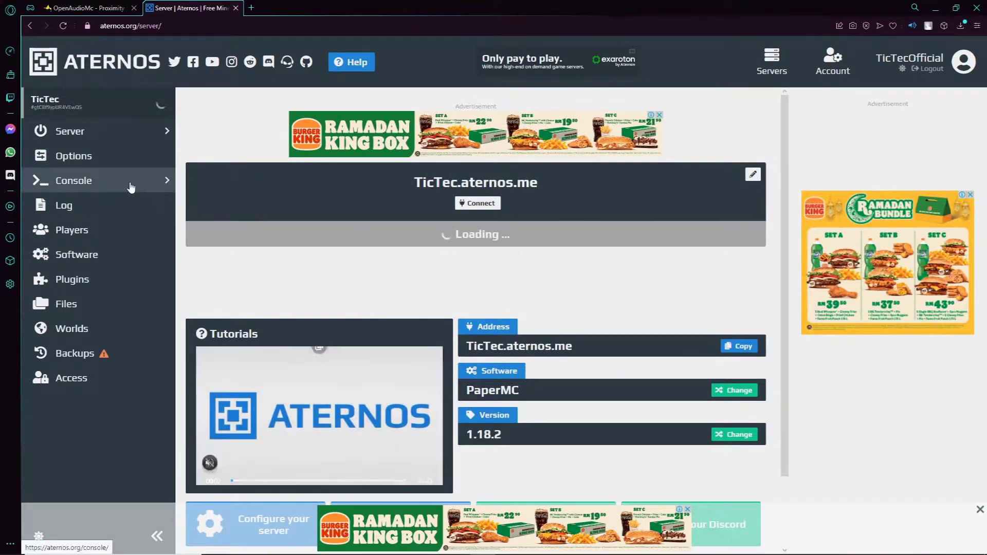
{"action": "left_click", "coordinate": [131, 187]}
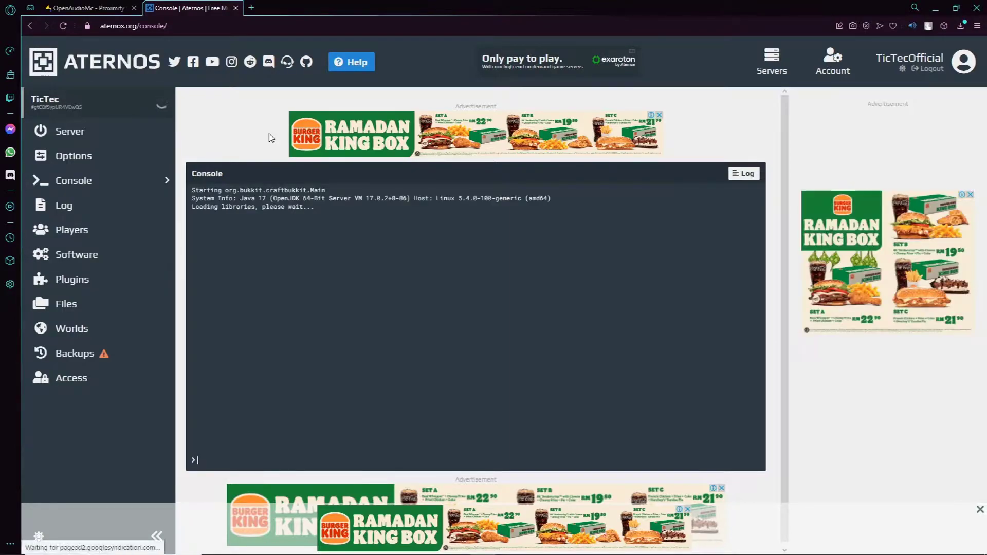
Step: In Minecraft, add server tictec.aternos.me named 'did u do it?'
{"action": "key", "text": "alt+Tab"}
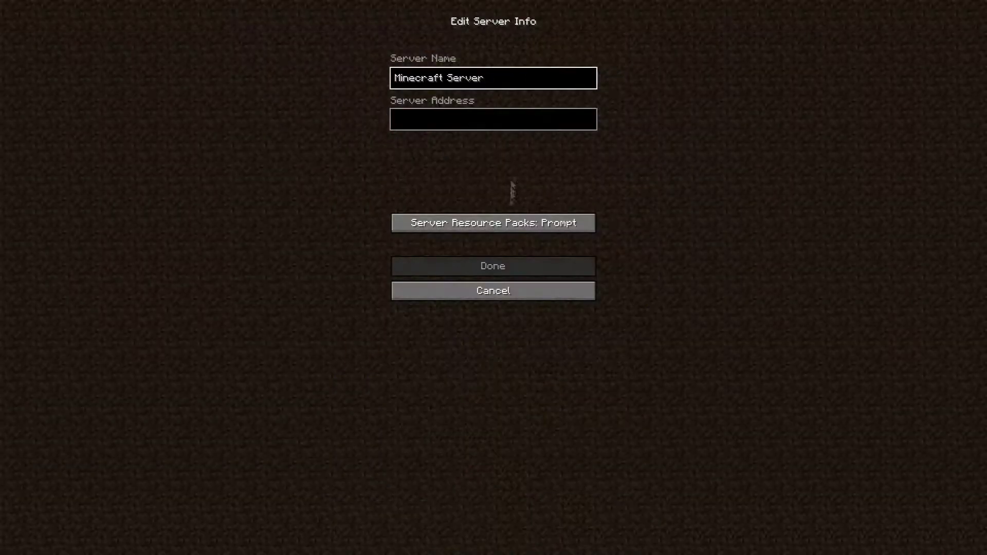
{"action": "left_click", "coordinate": [530, 128]}
{"action": "type", "text": "tictec.aternos.me"}
{"action": "left_click", "coordinate": [493, 266]}
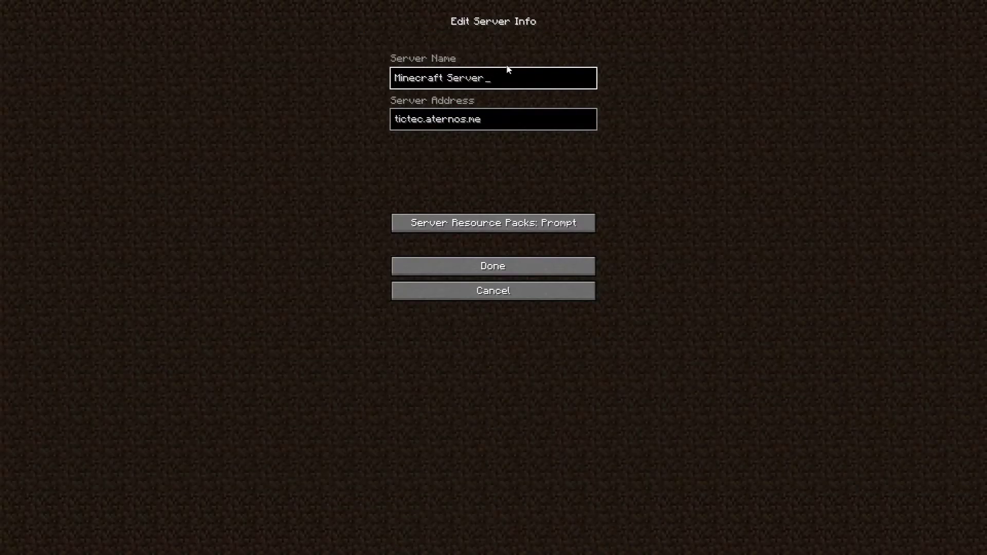
{"action": "key", "text": "BackSpace"}
{"action": "key", "text": "BackSpace"}
{"action": "key", "text": "BackSpace"}
{"action": "key", "text": "BackSpace"}
{"action": "key", "text": "BackSpace"}
{"action": "key", "text": "BackSpace"}
{"action": "key", "text": "BackSpace"}
{"action": "key", "text": "BackSpace"}
{"action": "key", "text": "BackSpace"}
{"action": "key", "text": "BackSpace"}
{"action": "key", "text": "BackSpace"}
{"action": "key", "text": "BackSpace"}
{"action": "key", "text": "BackSpace"}
{"action": "key", "text": "BackSpace"}
{"action": "key", "text": "BackSpace"}
{"action": "key", "text": "BackSpace"}
{"action": "type", "text": "did u do it?"}
{"action": "left_click", "coordinate": [514, 264]}
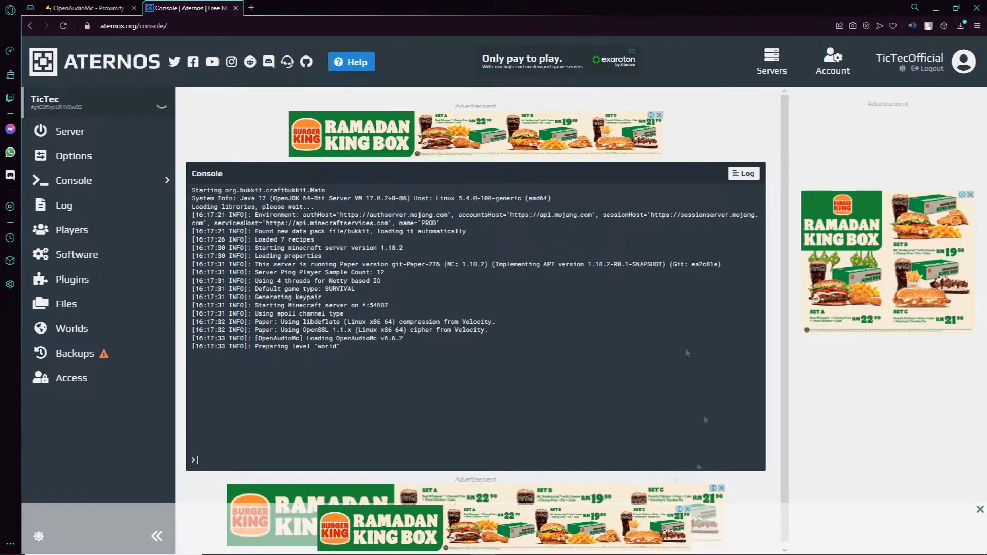
Step: Send 'pain be like this is PAIN' and highlight 'fresh installation' in the log
{"action": "type", "text": "pain be like"}
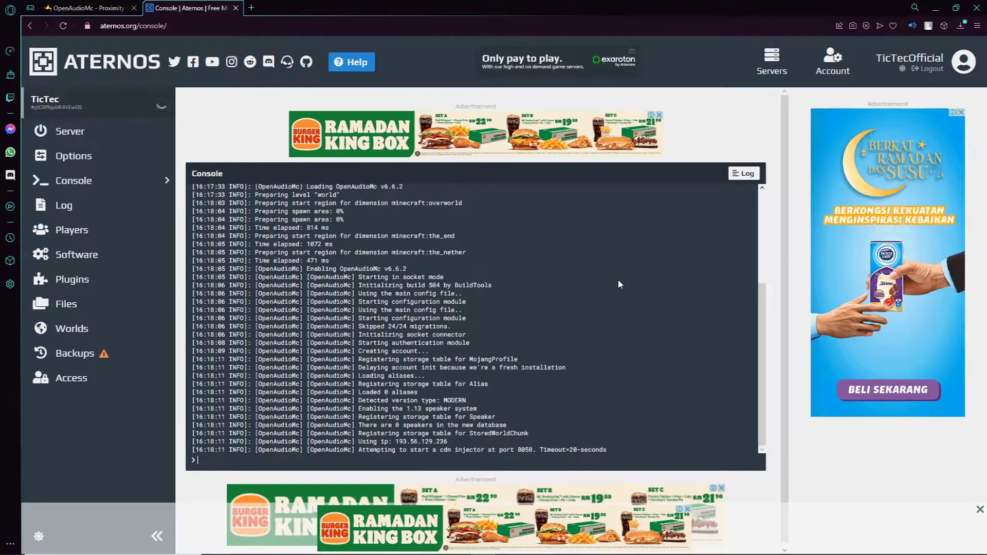
{"action": "type", "text": "this is PAIN"}
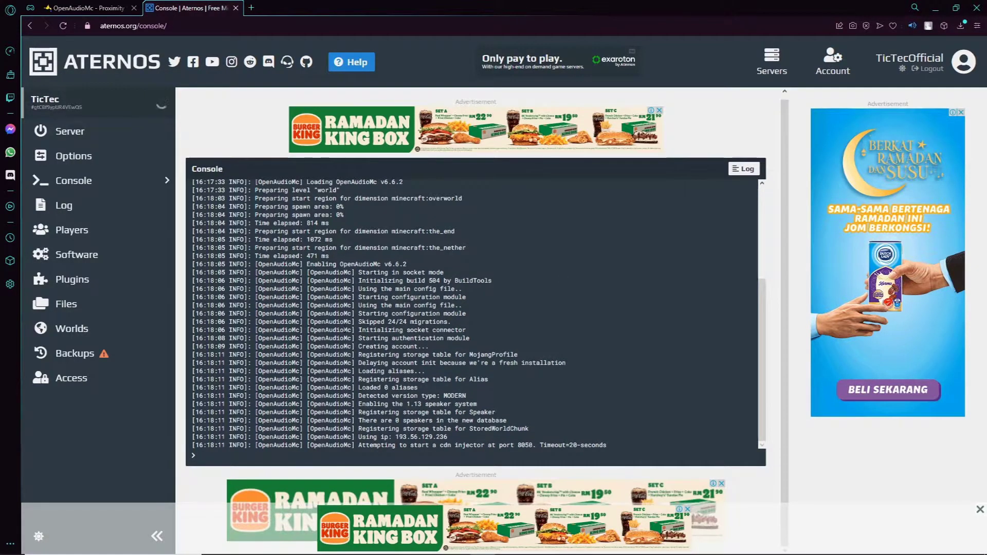
{"action": "key", "text": "Return"}
{"action": "left_click_drag", "start_coordinate": [567, 359], "coordinate": [500, 359]}
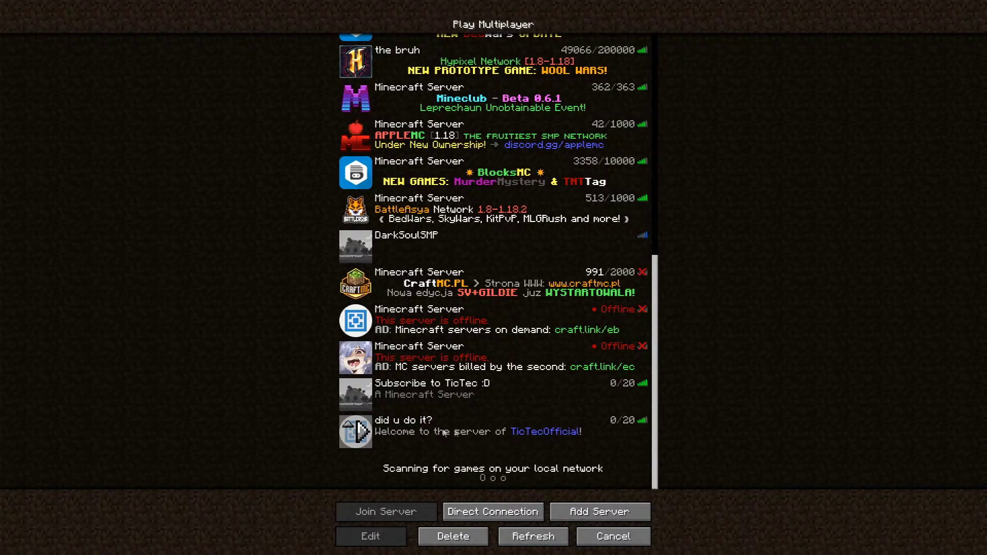
Step: Join the did u do it? server and send /oa accept in chat
{"action": "left_click", "coordinate": [363, 432]}
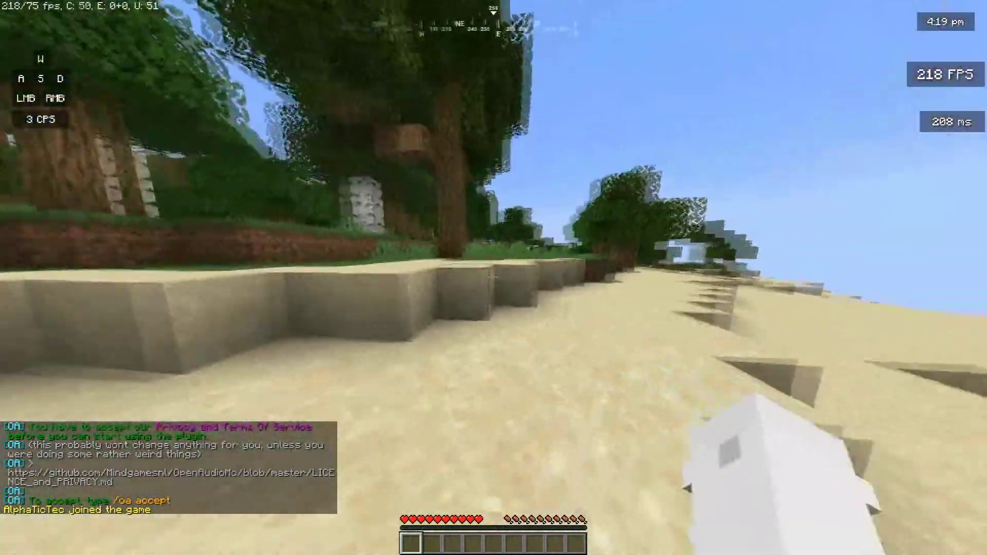
{"action": "left_click", "coordinate": [492, 277]}
{"action": "left_click", "coordinate": [492, 277]}
{"action": "left_click", "coordinate": [492, 276]}
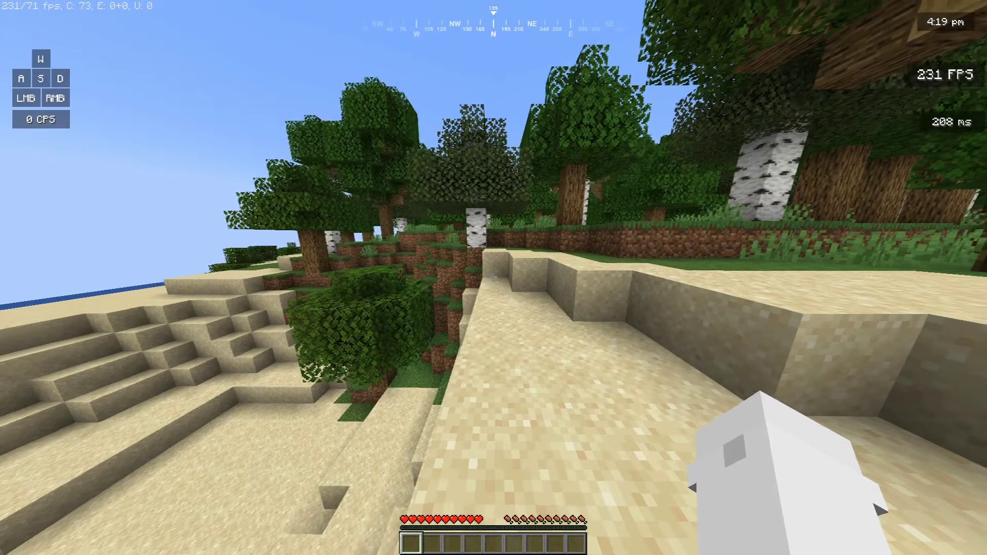
{"action": "key", "text": "slash"}
{"action": "key", "text": "BackSpace"}
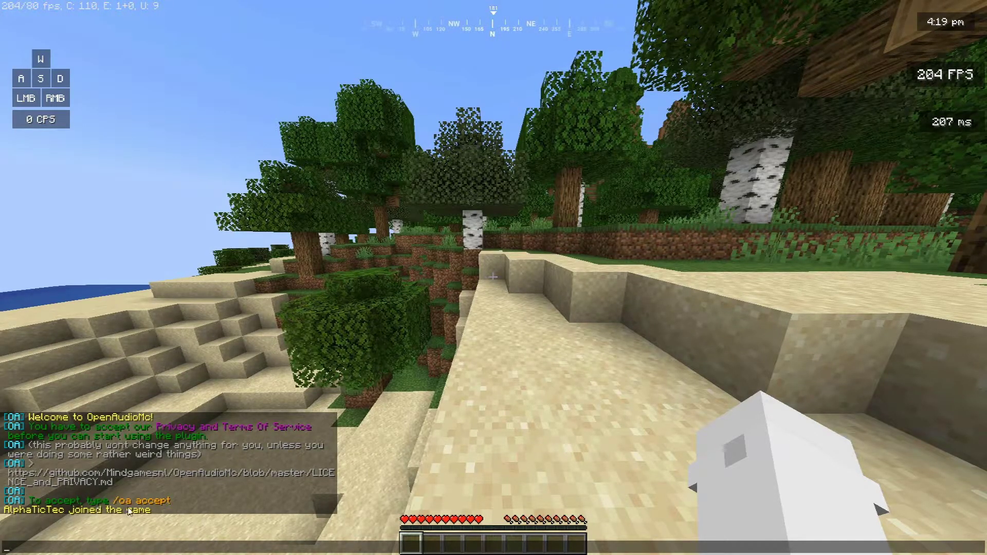
{"action": "type", "text": "/oa accept"}
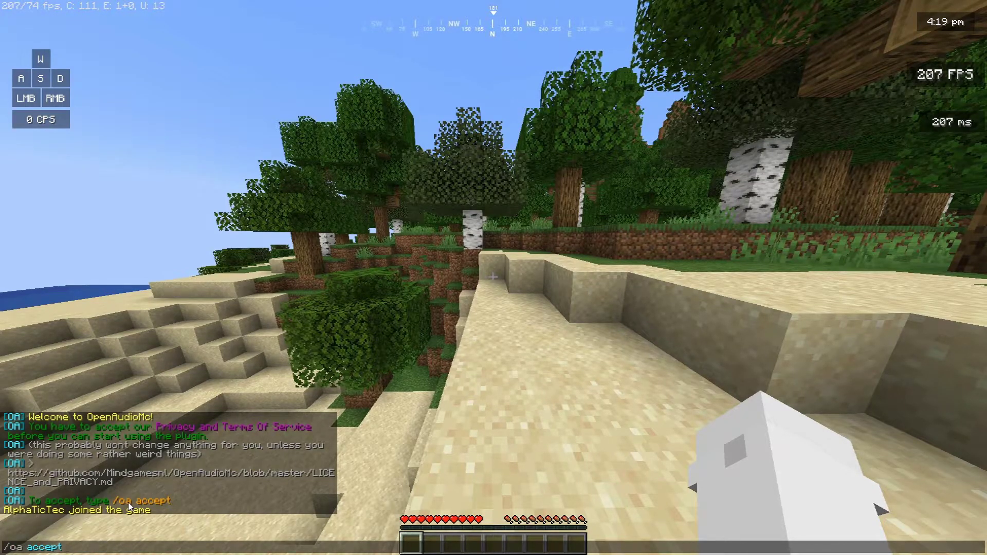
{"action": "key", "text": "Return"}
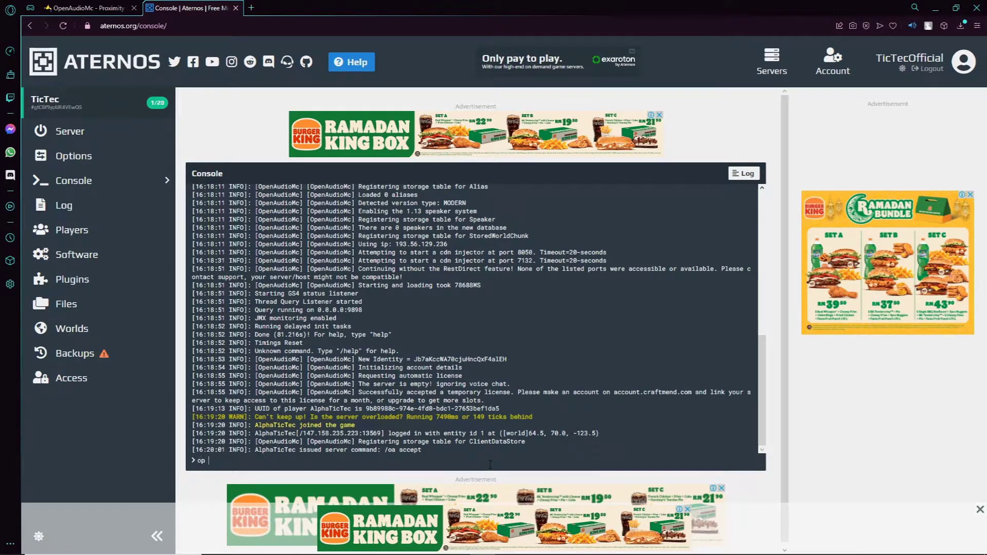
Step: Enter op with the player's username in the Aternos console to make them operator
{"action": "type", "text": "lphaTicTec"}
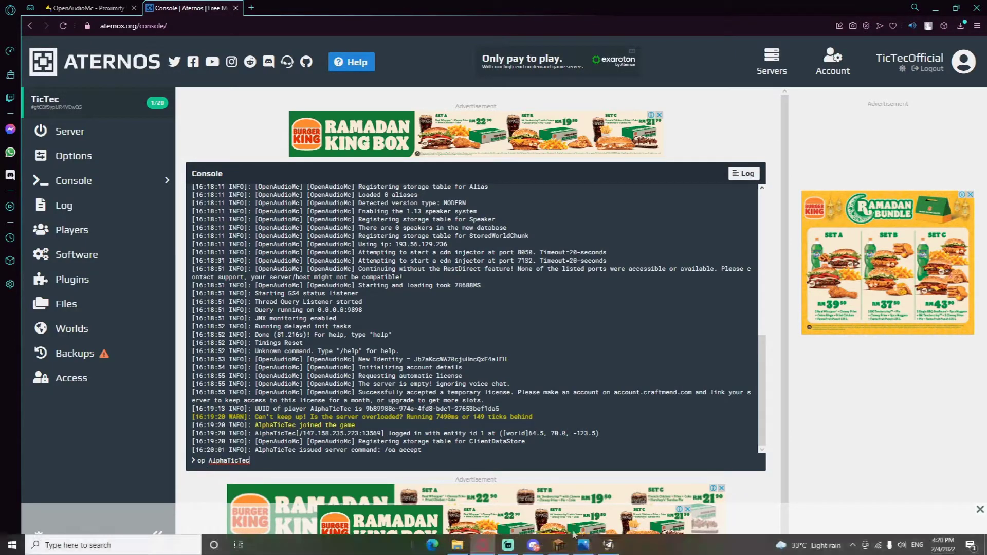
{"action": "left_click", "coordinate": [609, 545]}
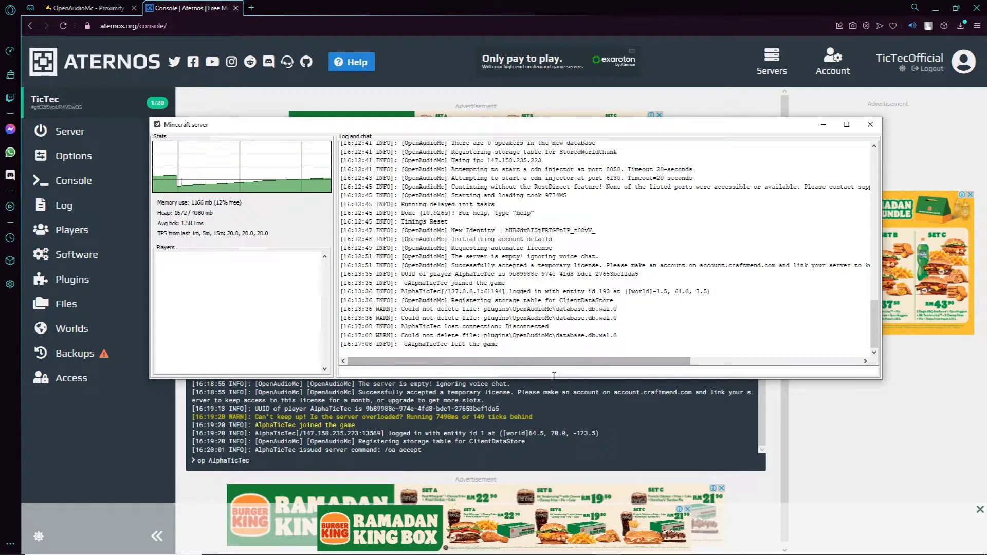
{"action": "left_click", "coordinate": [590, 403]}
{"action": "key", "text": "Return"}
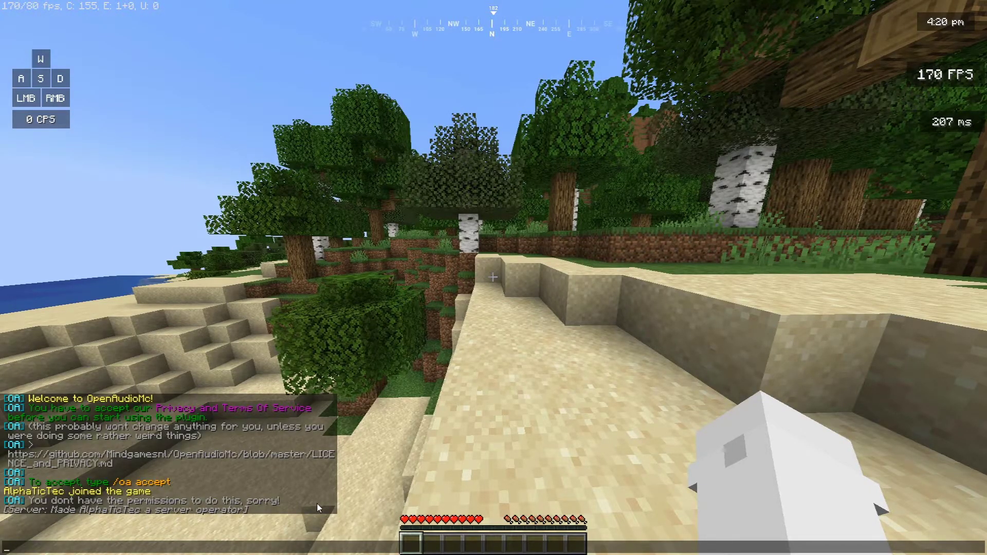
{"action": "type", "text": "/oa accept"}
Step: Send /oa accept in Minecraft chat to accept the OpenAudioMc terms and get the audio client link
{"action": "key", "text": "Return"}
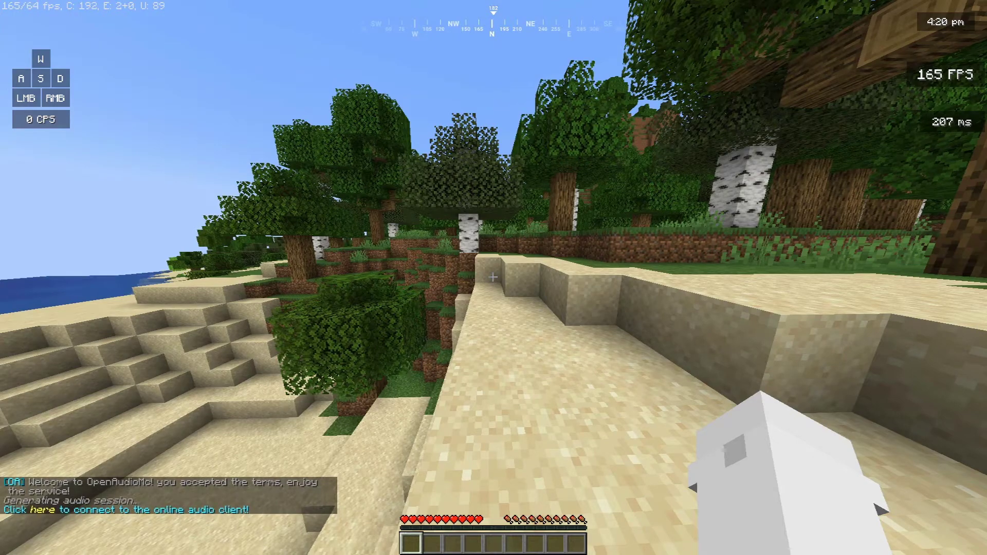